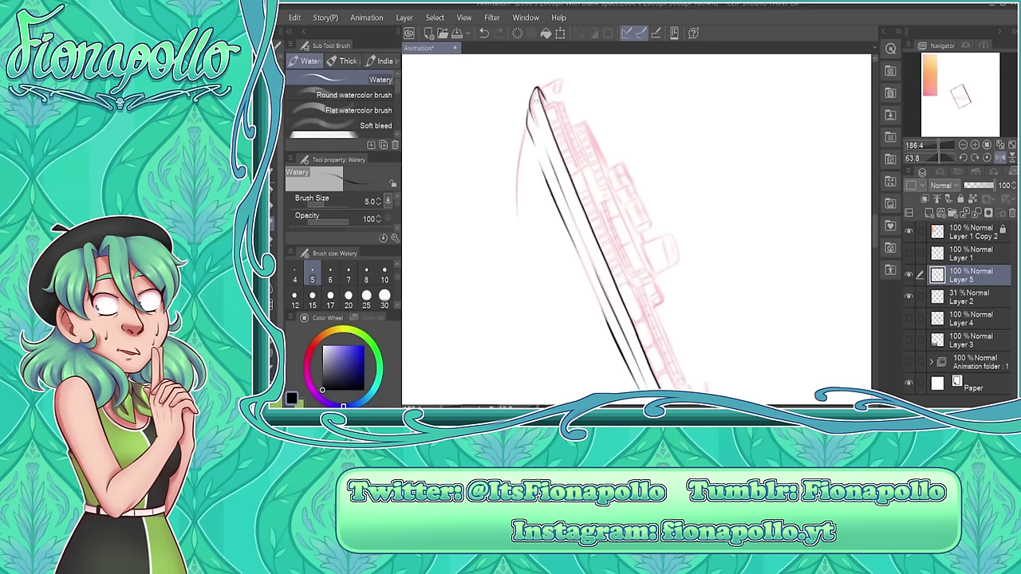
Ink the curved underside of the ship's hull at both ends, following the pink sketch.
key(ctrl+shift+r)
drag(443, 296, 532, 351)
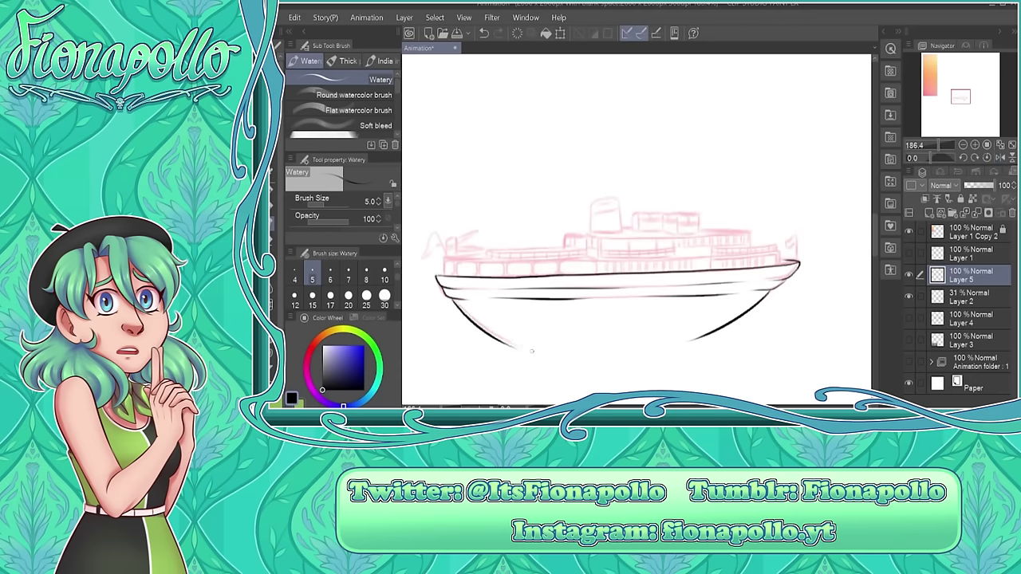
Add a new layer above Layer 5 and ink the top edge and end walls of the lower deck.
click(926, 198)
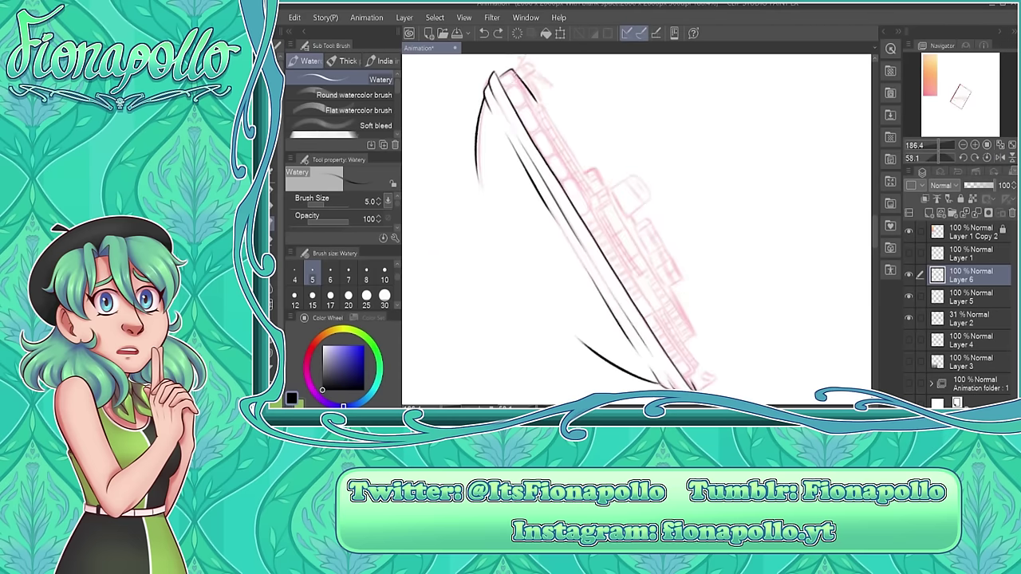
drag(516, 73, 683, 354)
key(ctrl+@)
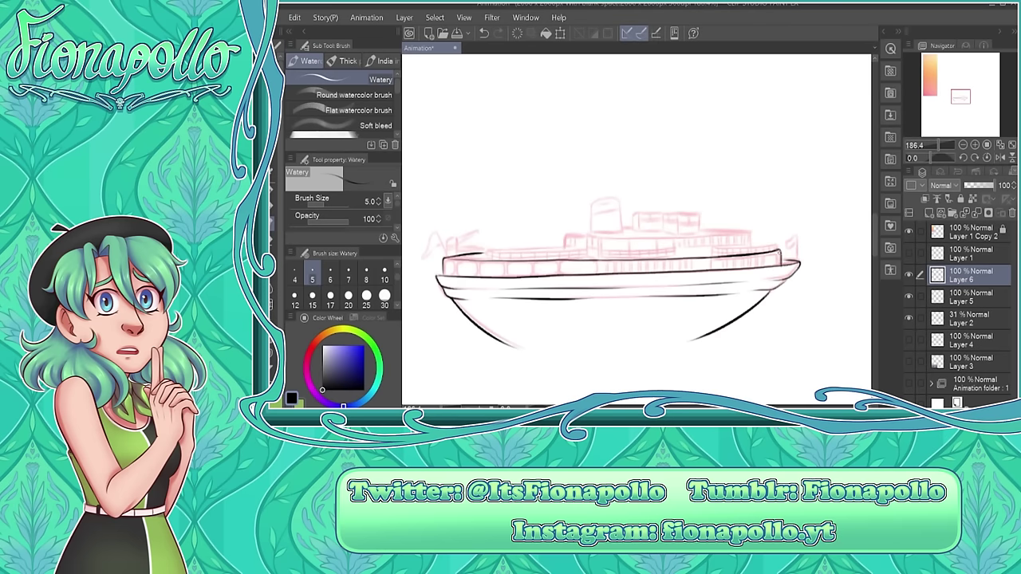
Ink the lower deck's windows, with wide ones toward the crane end and small narrow ones toward the flag end.
key(h)
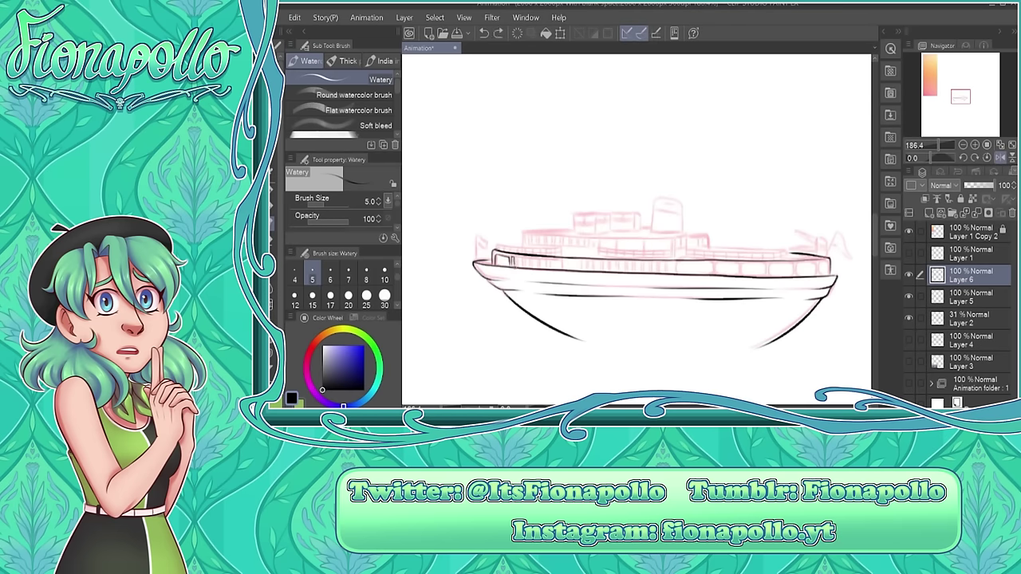
key(h)
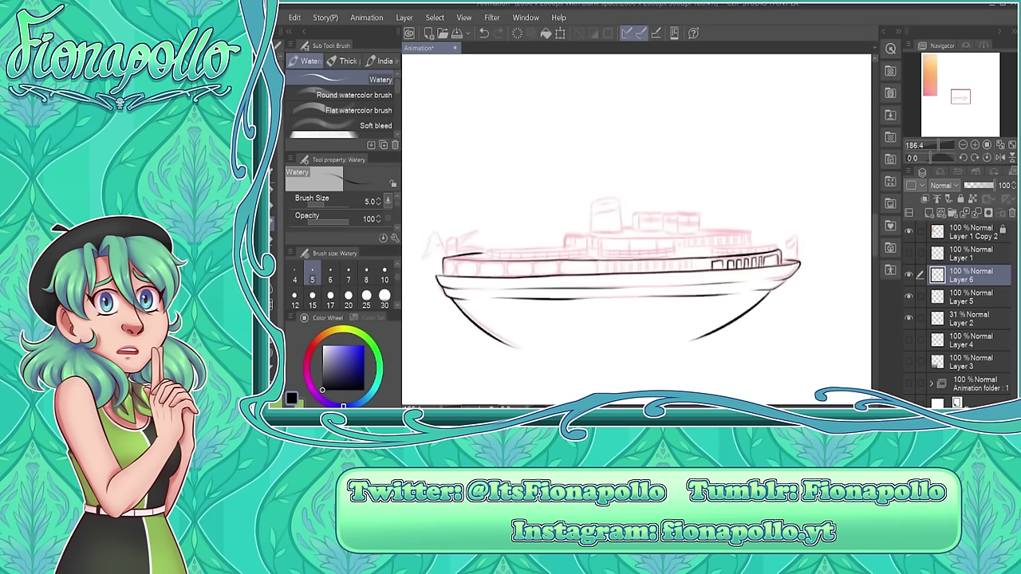
drag(468, 270, 514, 102)
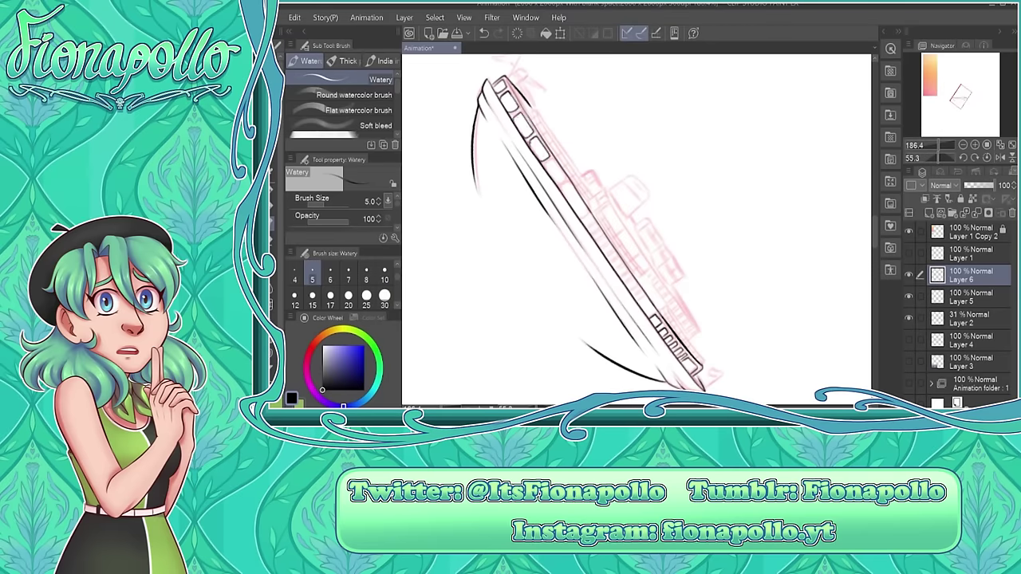
key(ctrl+alt+0)
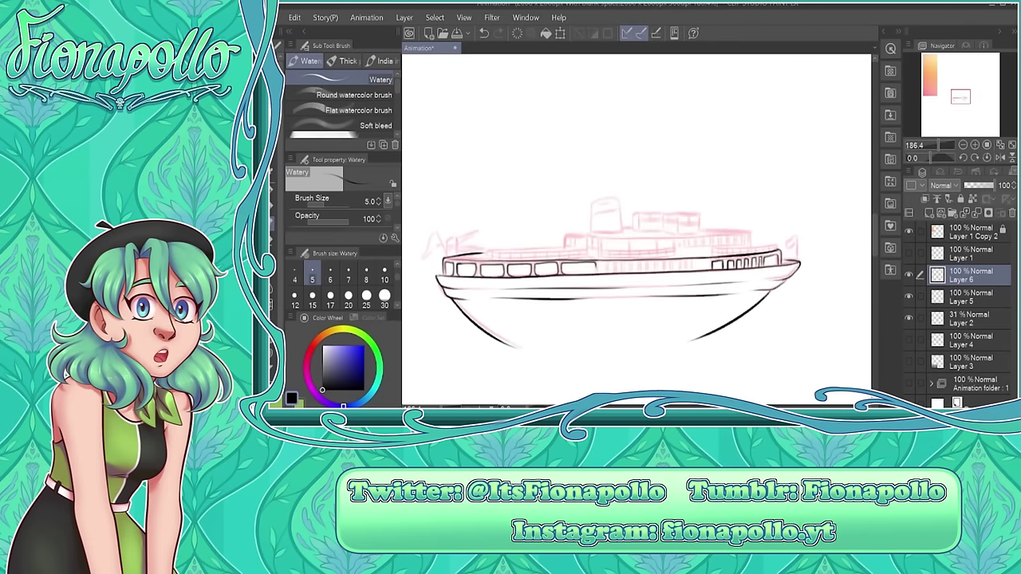
drag(468, 270, 540, 86)
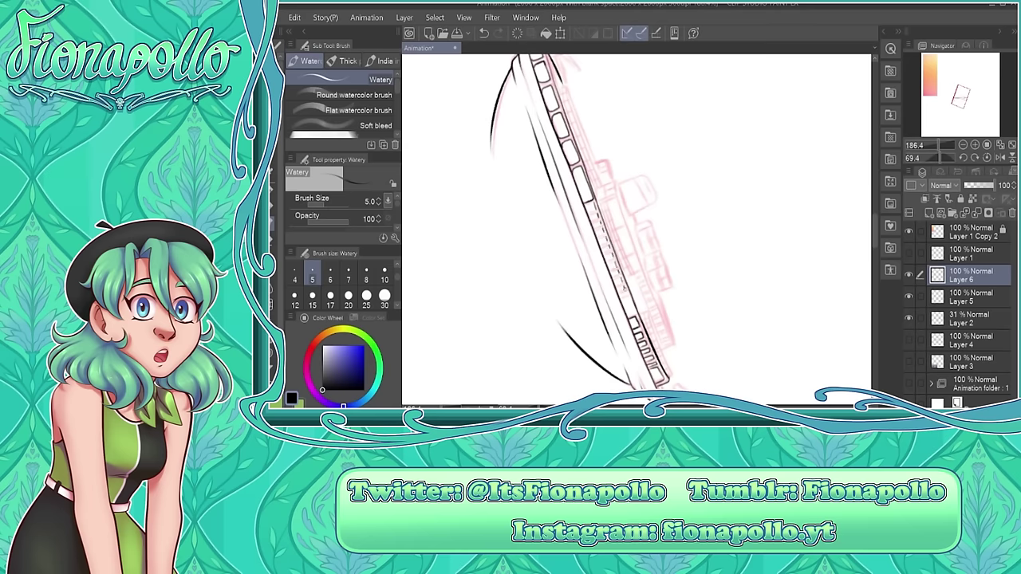
key(ctrl+alt+0)
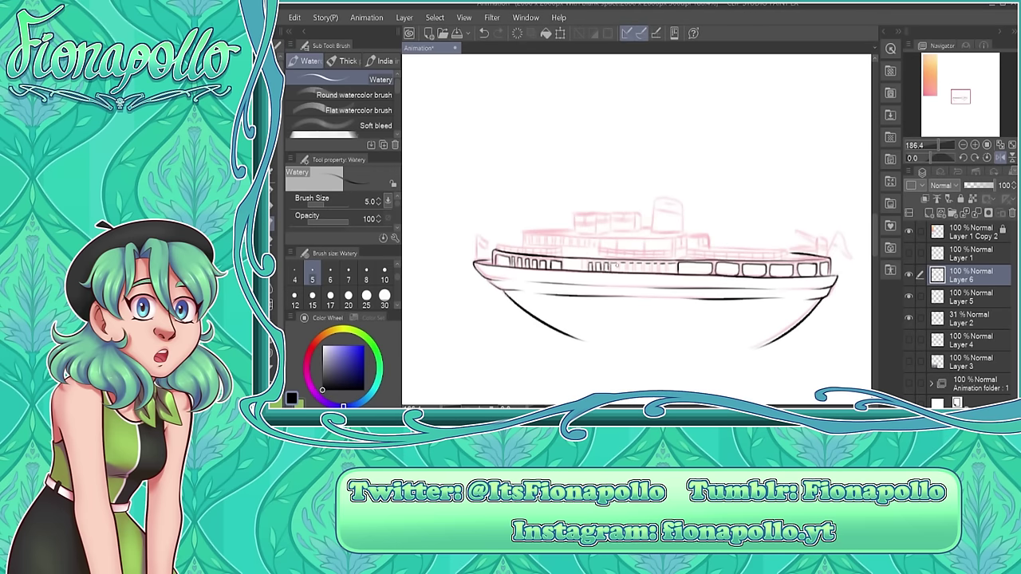
Ink the row of narrow upright windows along the middle of the lower deck.
scroll(615, 265, up, 5)
drag(600, 155, 600, 184)
mouse_move(623, 155)
mouse_down()
mouse_move(622, 183)
mouse_move(637, 185)
mouse_up()
mouse_move(650, 155)
mouse_down()
mouse_move(651, 187)
mouse_move(664, 186)
mouse_up()
mouse_move(686, 154)
mouse_down()
mouse_move(686, 188)
mouse_move(700, 187)
mouse_up()
drag(726, 155, 734, 189)
drag(758, 153, 758, 188)
drag(478, 140, 479, 178)
drag(464, 140, 464, 185)
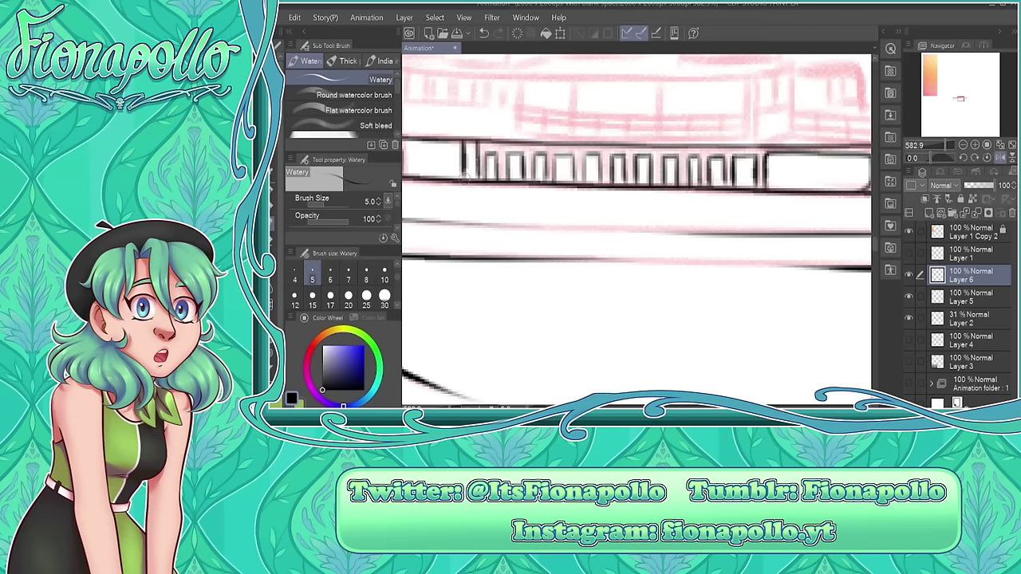
Ink a vertical divider beside the small windows and the flagpole at the tip of the hull.
scroll(635, 230, down, 5)
scroll(636, 230, up, 3)
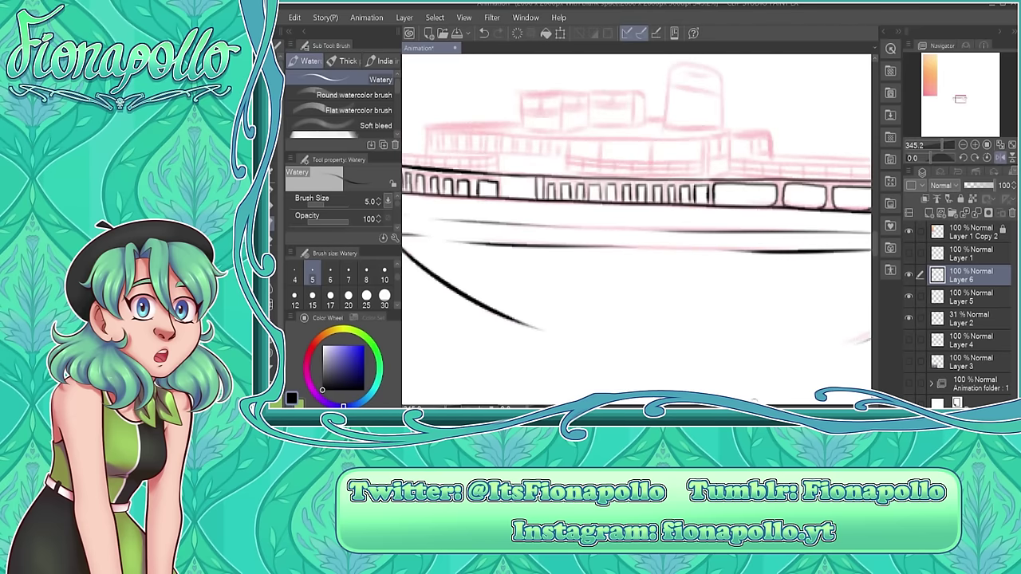
drag(635, 239, 671, 200)
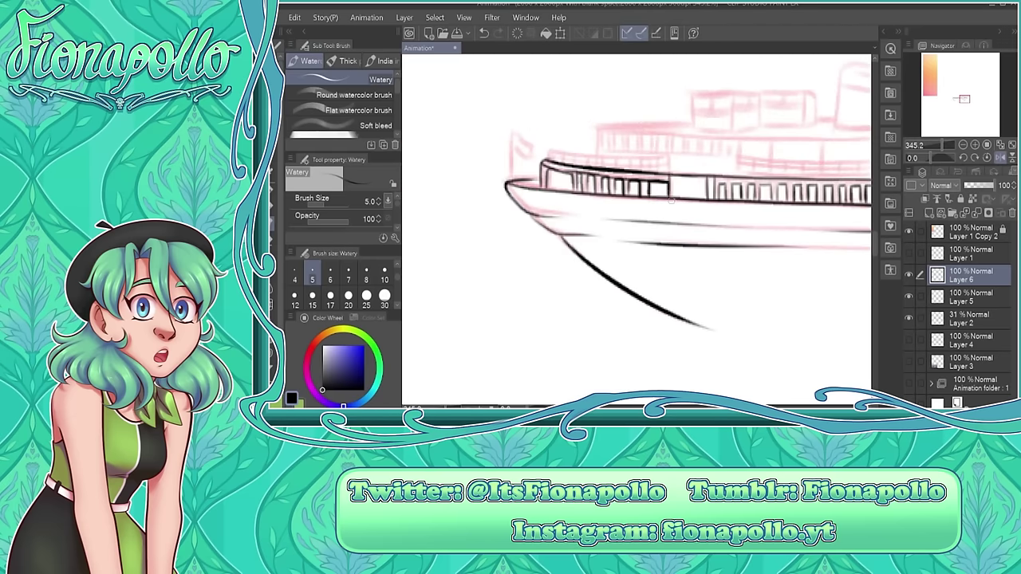
scroll(671, 200, down, 6)
scroll(793, 207, up, 4)
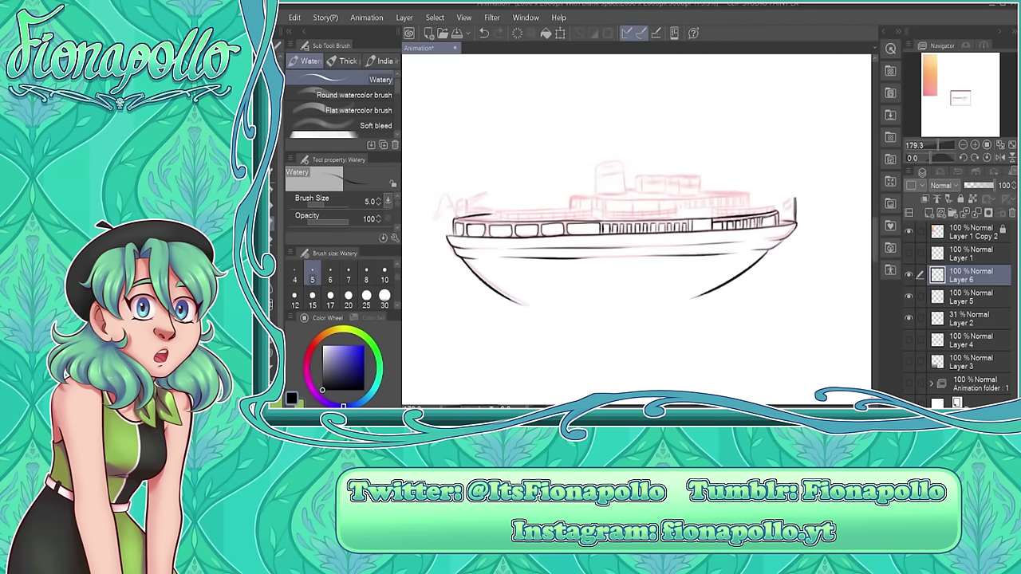
Ink the crane with its boom and the slanted pole at the opposite end of the deck.
click(1000, 157)
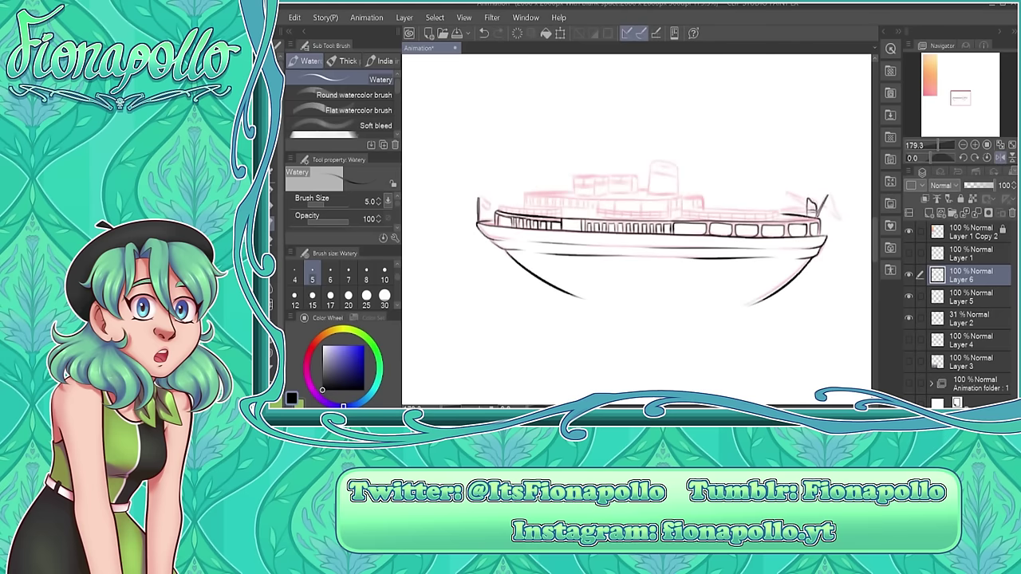
drag(798, 239, 682, 365)
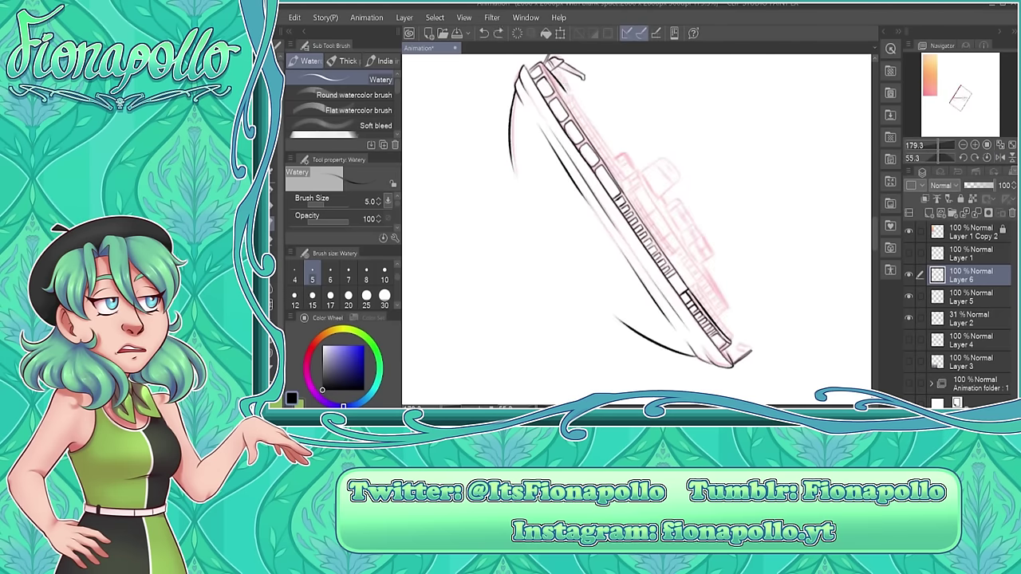
key(@)
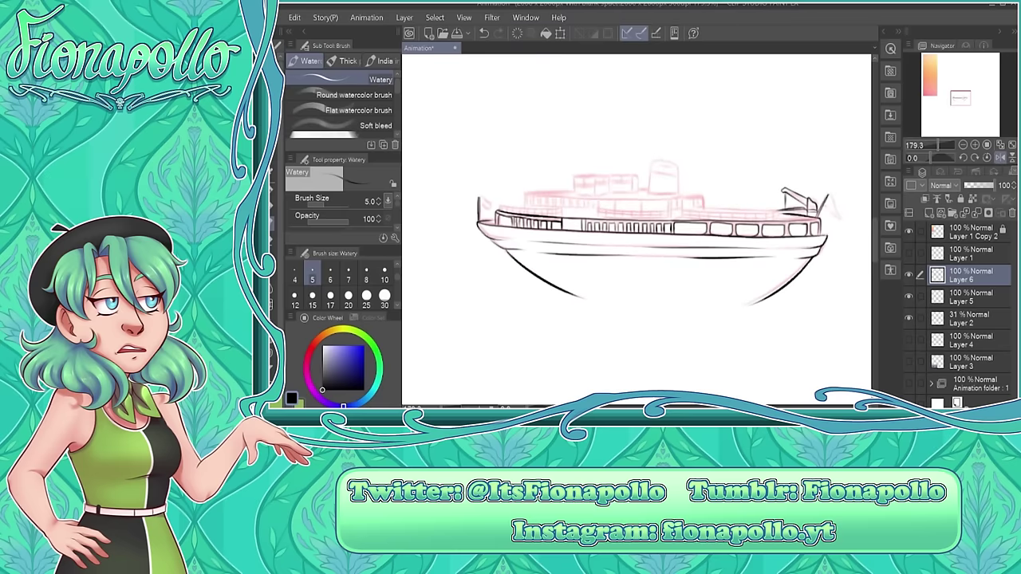
Ink the curved horizontal railing lines above the small windows at the flagpole end.
key(/)
click(826, 176)
key(b)
drag(734, 240, 686, 343)
drag(614, 175, 675, 308)
key(@)
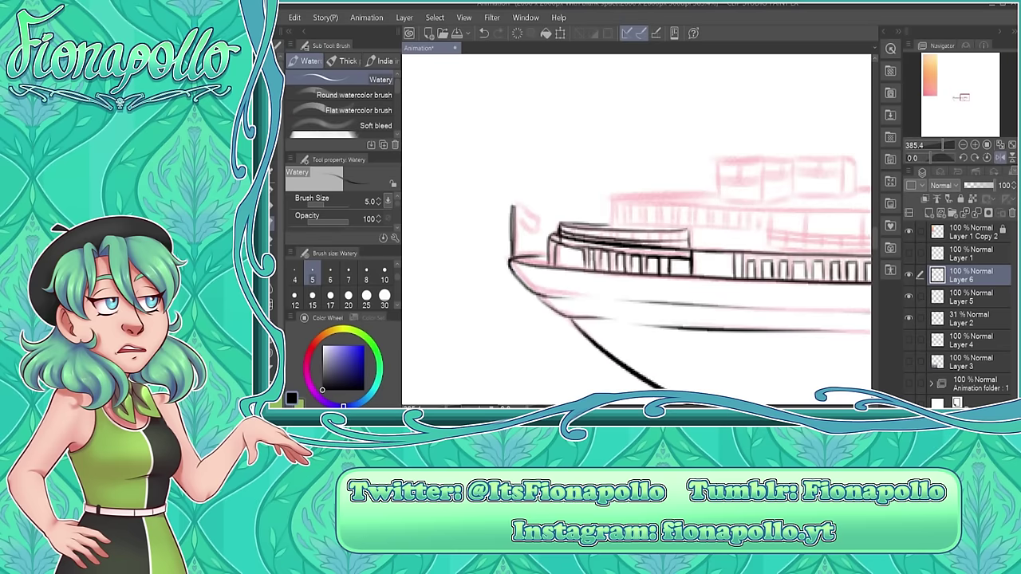
Ink evenly spaced vertical posts across the railing at the flagpole end.
drag(678, 233, 678, 257)
drag(662, 231, 650, 255)
drag(638, 229, 638, 246)
drag(625, 232, 625, 246)
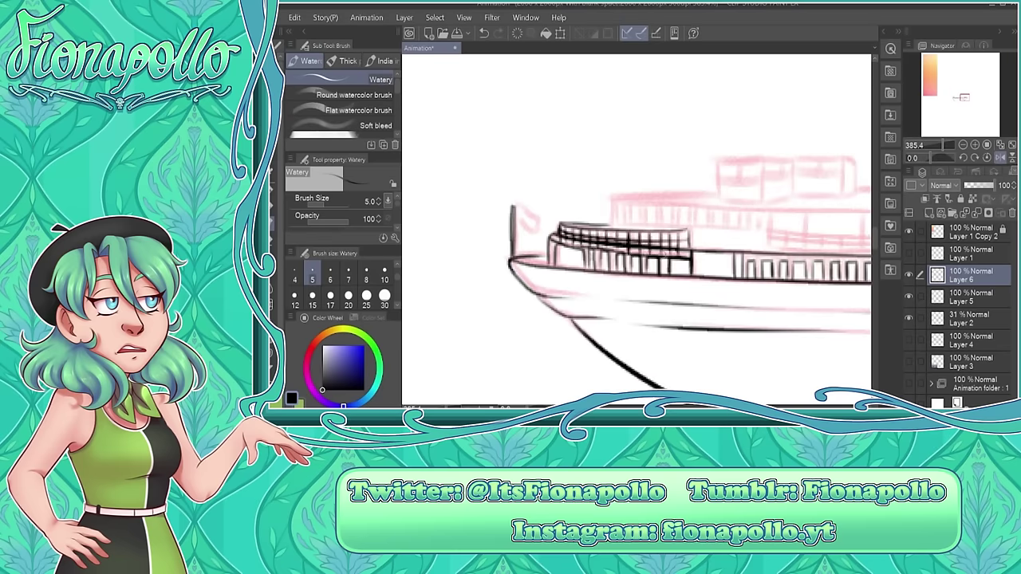
Ink the long roofline of the upper deck and the edge beneath it.
scroll(638, 231, down, 3)
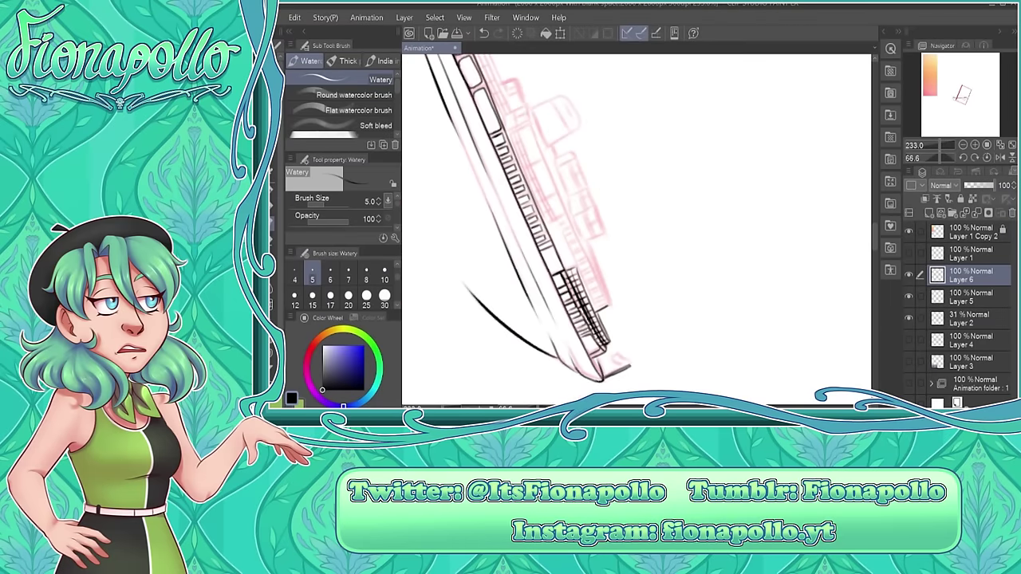
drag(526, 106, 610, 305)
key(@)
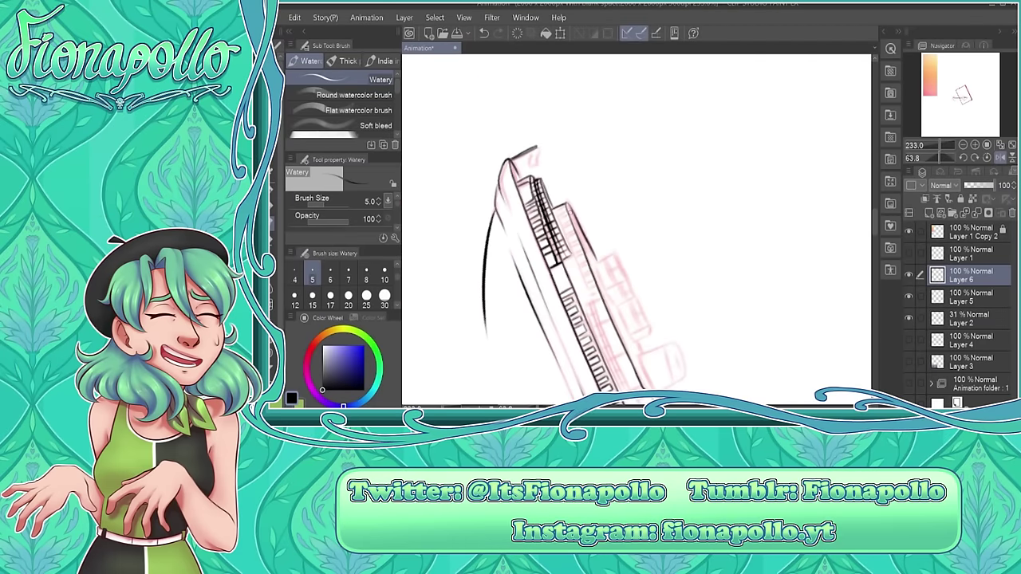
drag(562, 202, 638, 384)
drag(601, 307, 640, 387)
key(@)
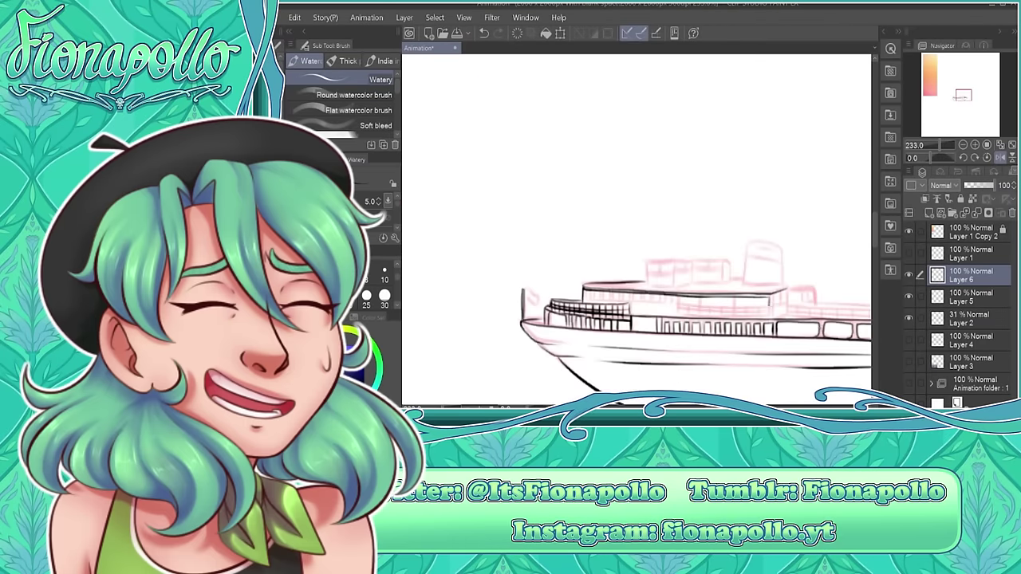
Ink the upper deck's end wall, windows and railing, plus the small cabin adjoining it.
key(h)
key(ctrl+z)
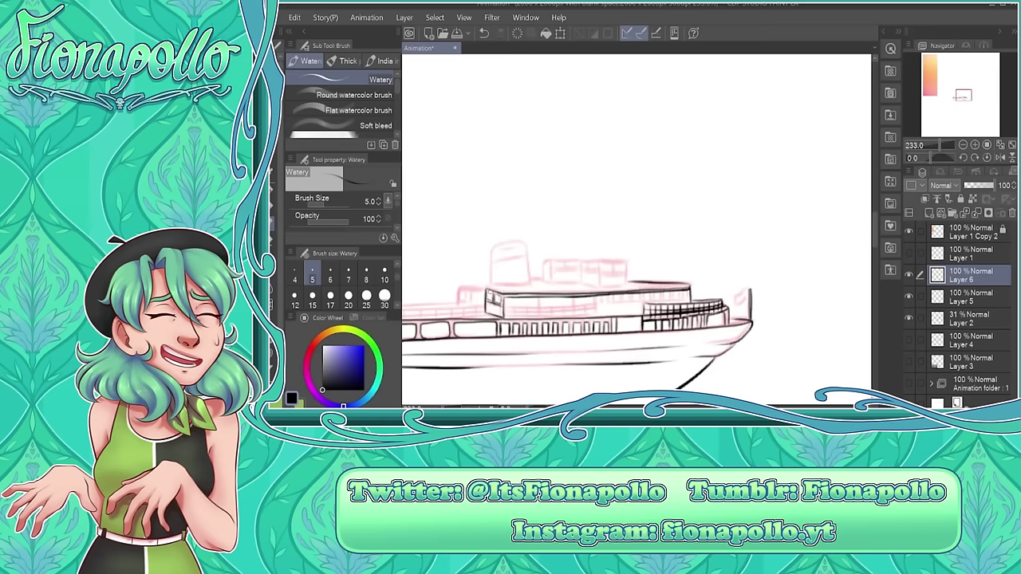
key(h)
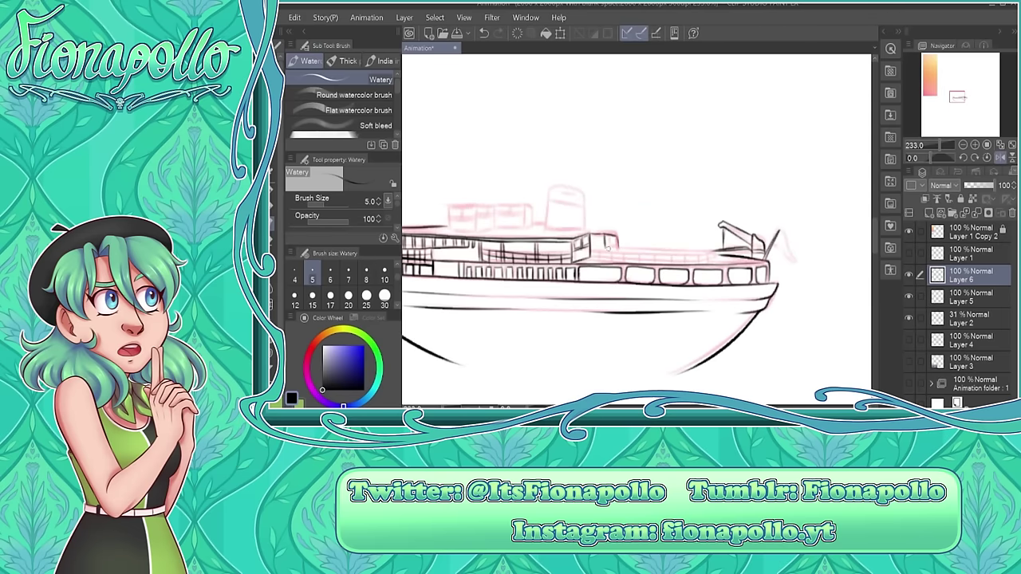
key(h)
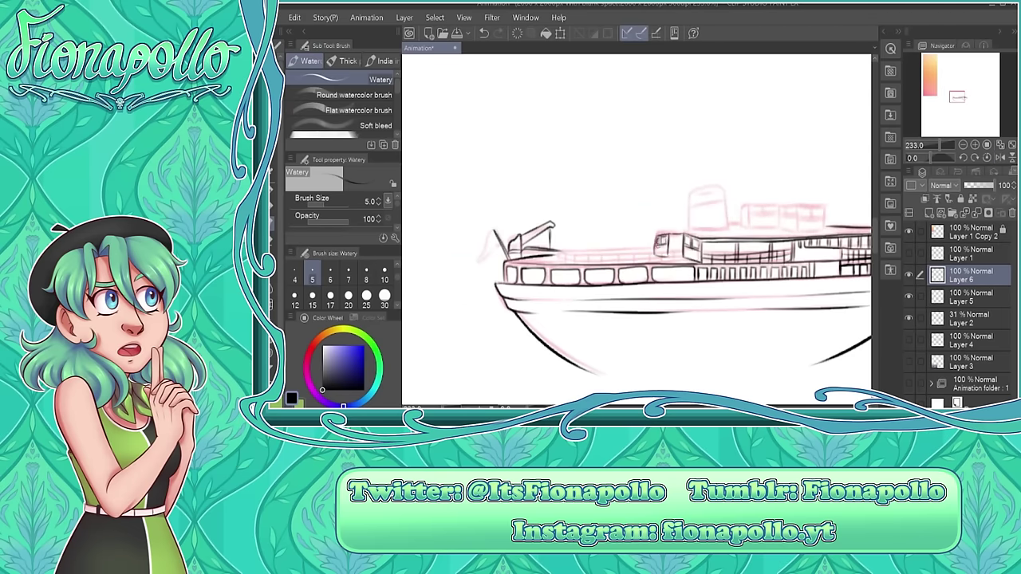
Ink the ship's rounded funnel with its band on the upper deck roof.
key(ctrl+0)
key(ctrl+plus)
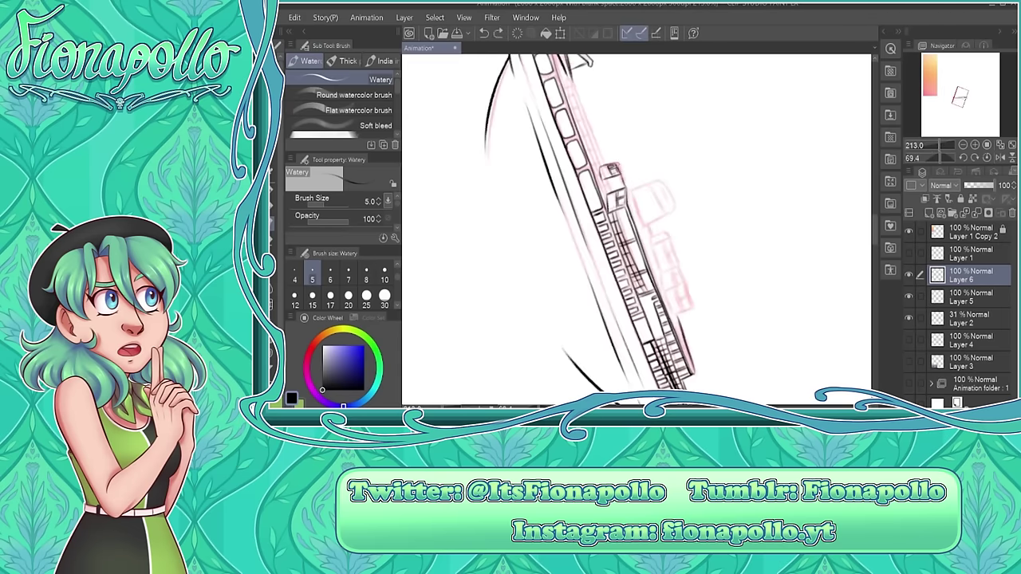
key(ctrl+0)
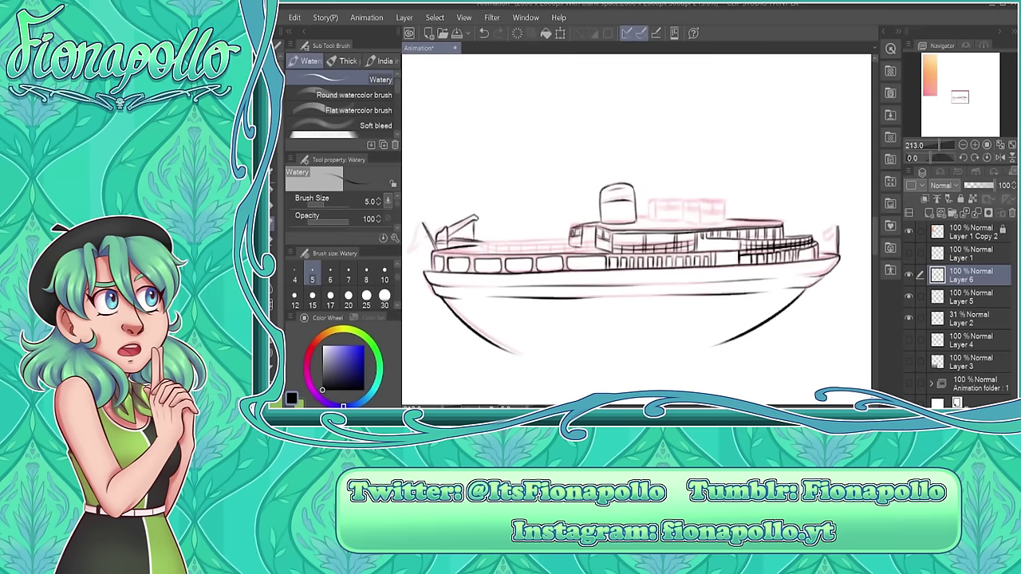
Ink the outlines of the two box-shaped cabins beside the funnel on the roof.
drag(718, 239, 655, 128)
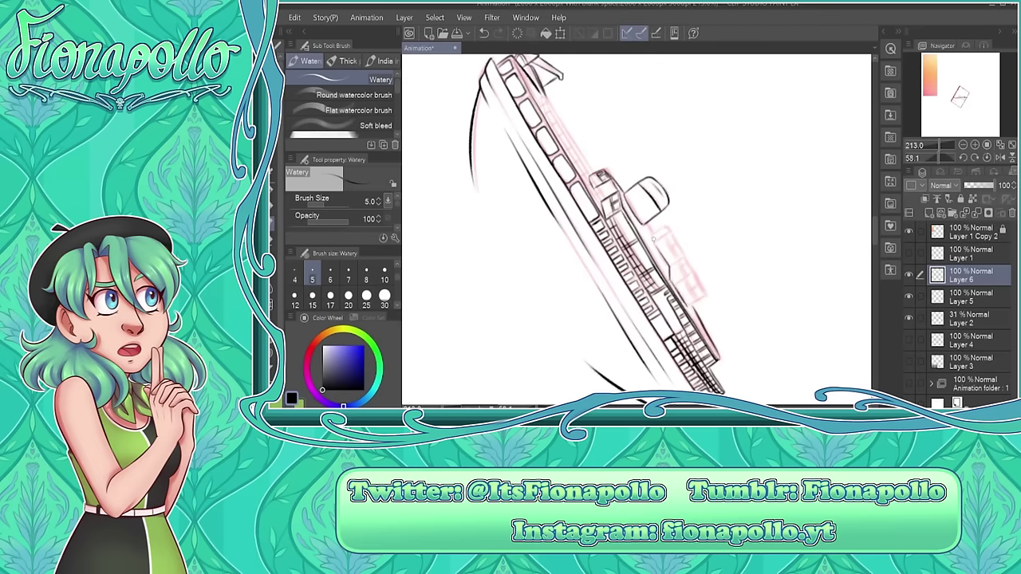
key(ctrl+0)
drag(653, 237, 675, 295)
key(ctrl+0)
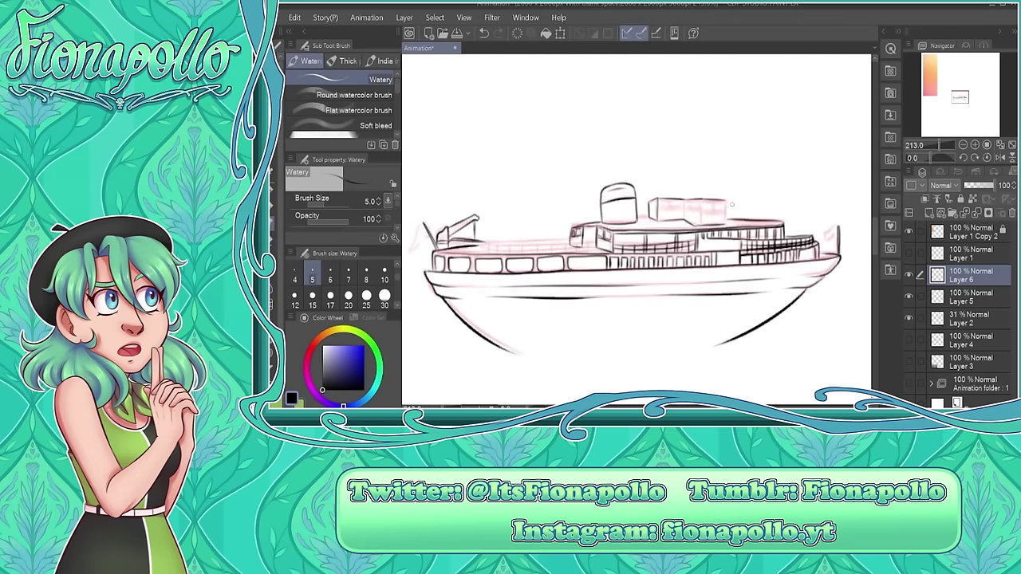
key(h)
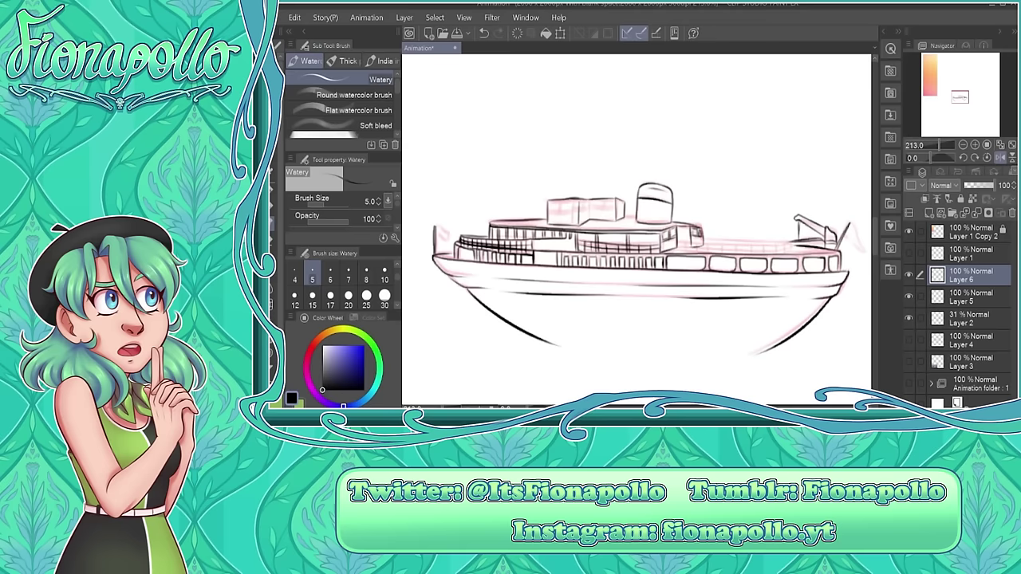
key(h)
drag(587, 242, 623, 181)
key(ctrl+0)
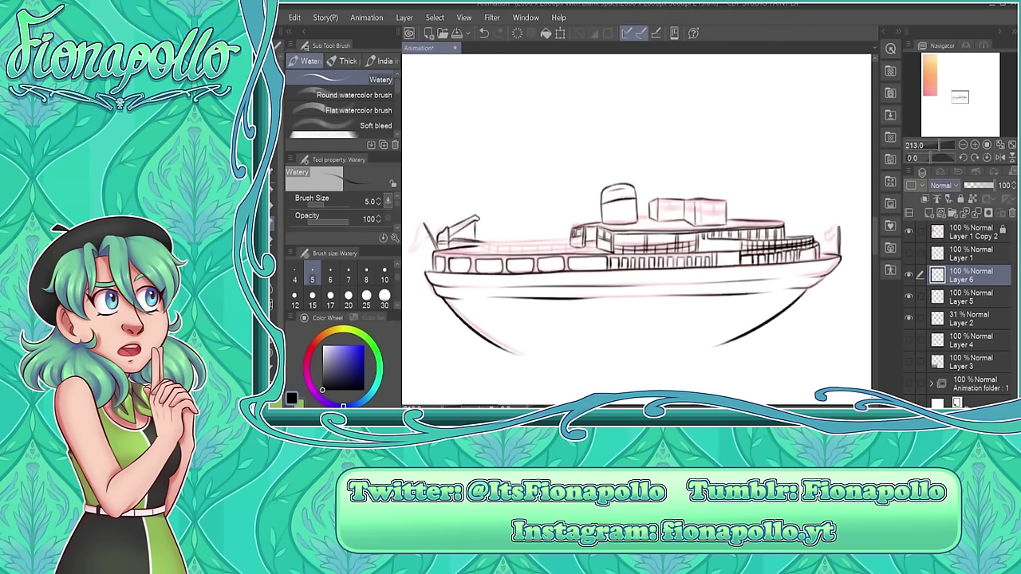
Ink the long railing lines above the wide windows, between the crane and the small cabin.
scroll(636, 231, down, 1)
drag(559, 159, 654, 264)
scroll(637, 231, up, 3)
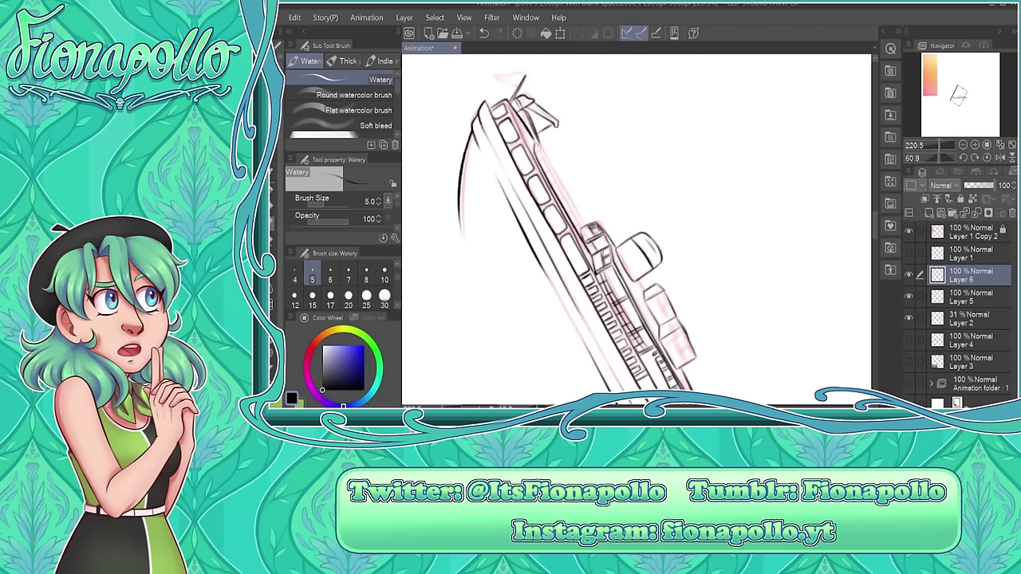
drag(548, 153, 595, 240)
drag(539, 142, 597, 254)
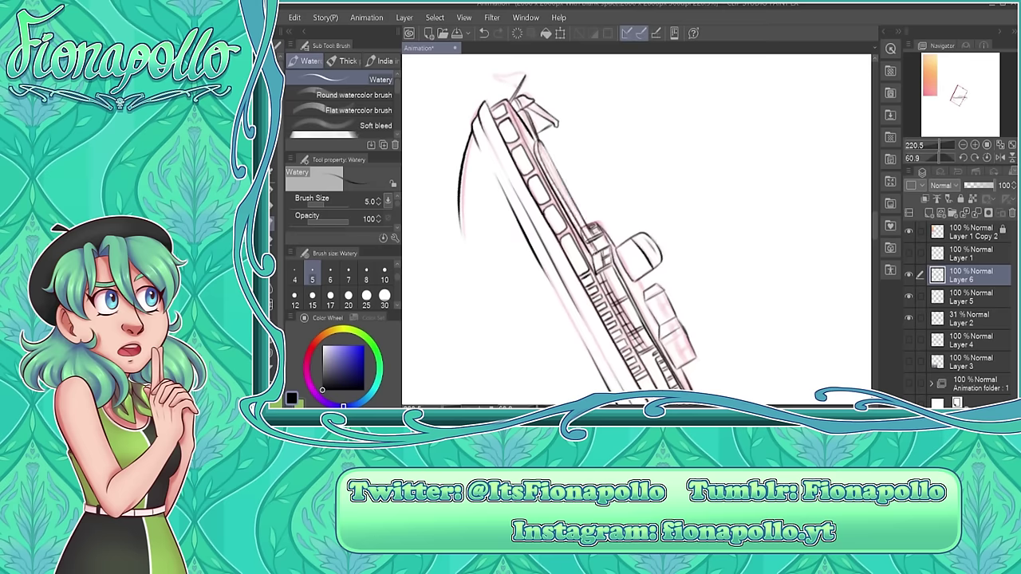
Ink the short vertical posts along the railing between the crane and the small cabin.
key(ctrl+@)
key(h)
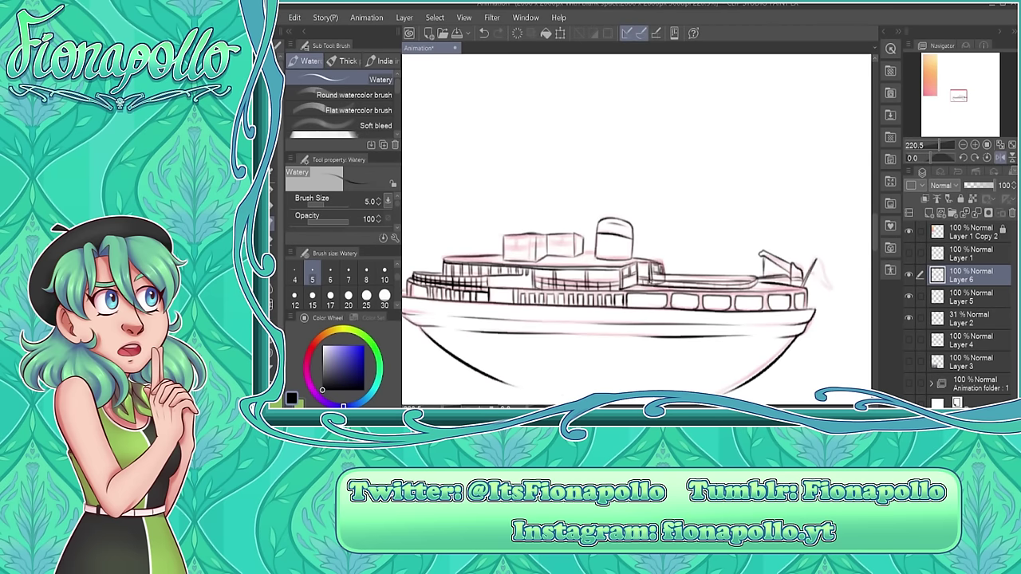
key(h)
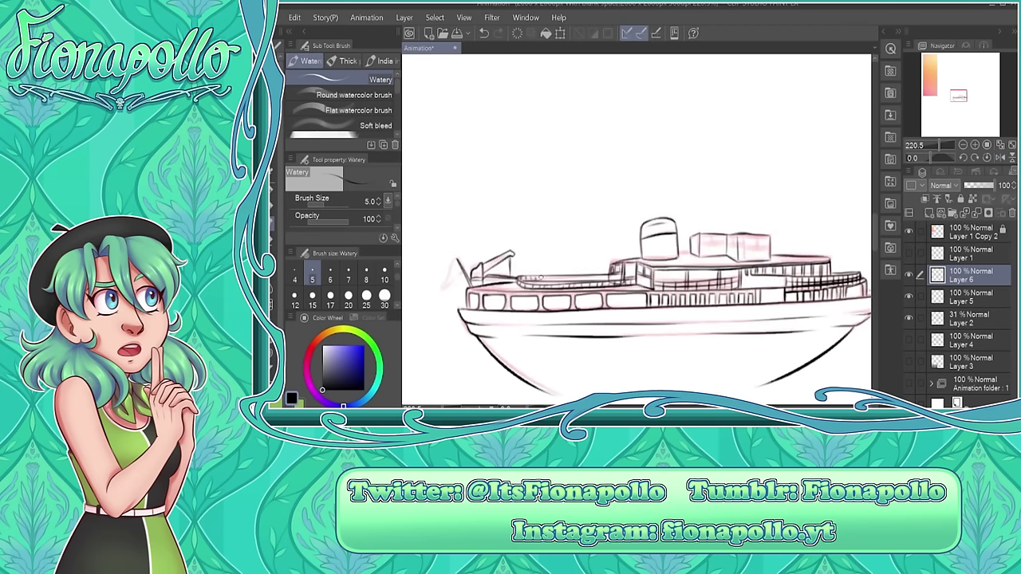
key(minus)
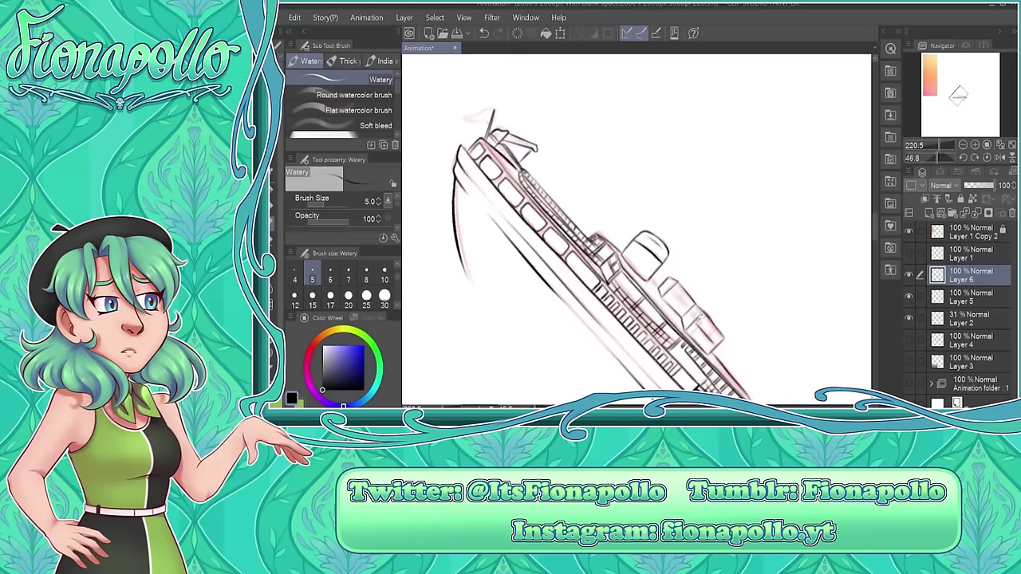
Ink the windows on the two box-shaped roof cabins and the remaining railing details along the decks.
key(ctrl+at)
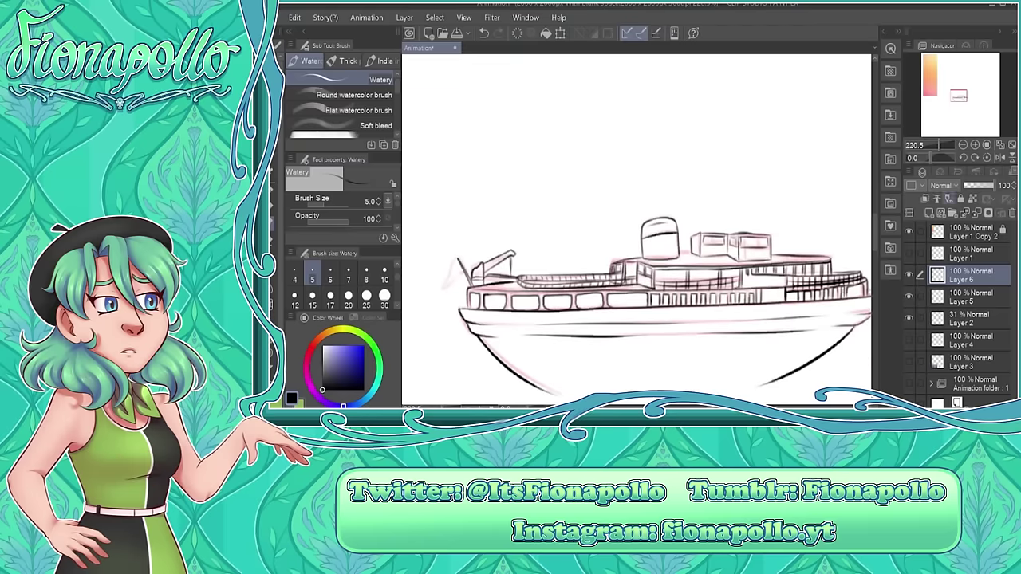
key(minus)
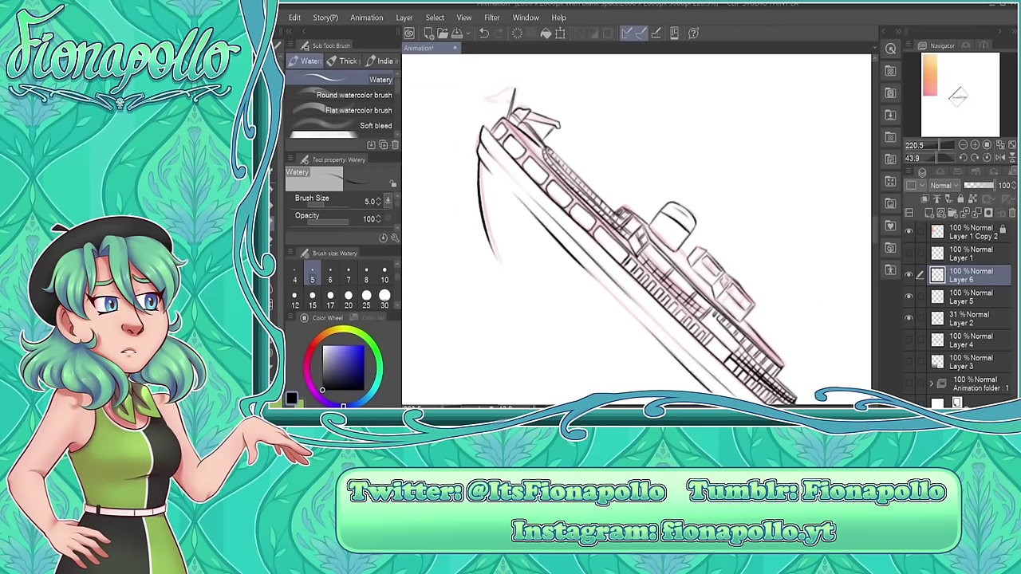
key(ctrl+at)
key(ctrl+0)
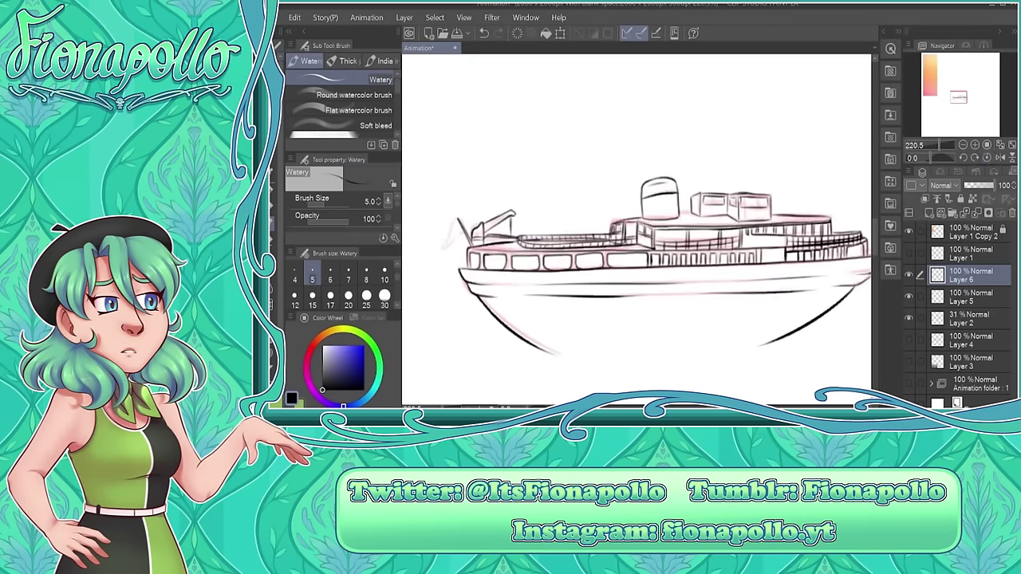
key(ctrl+plus)
key(ctrl+plus)
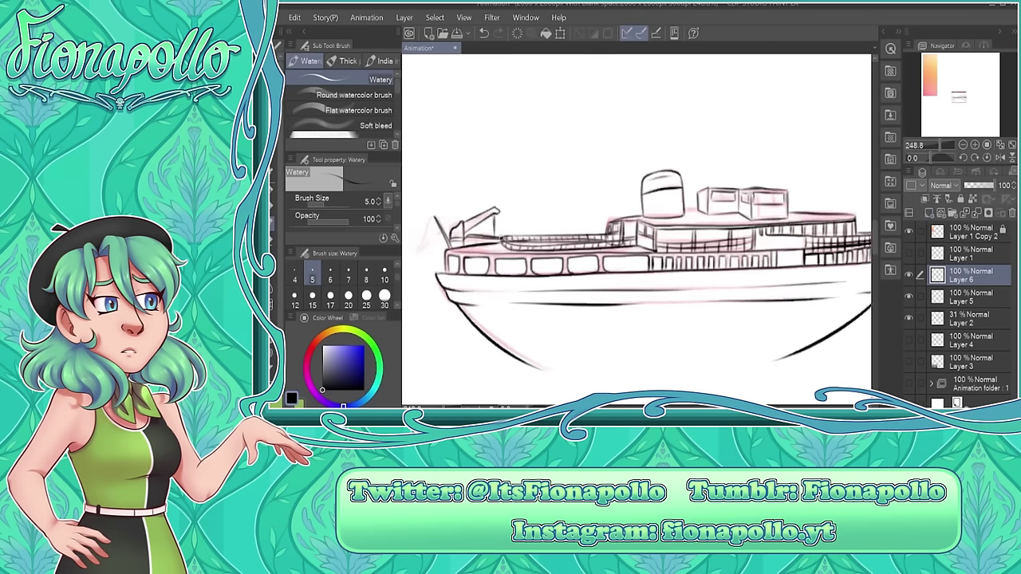
key(minus)
key(ctrl+at)
key(h)
key(minus)
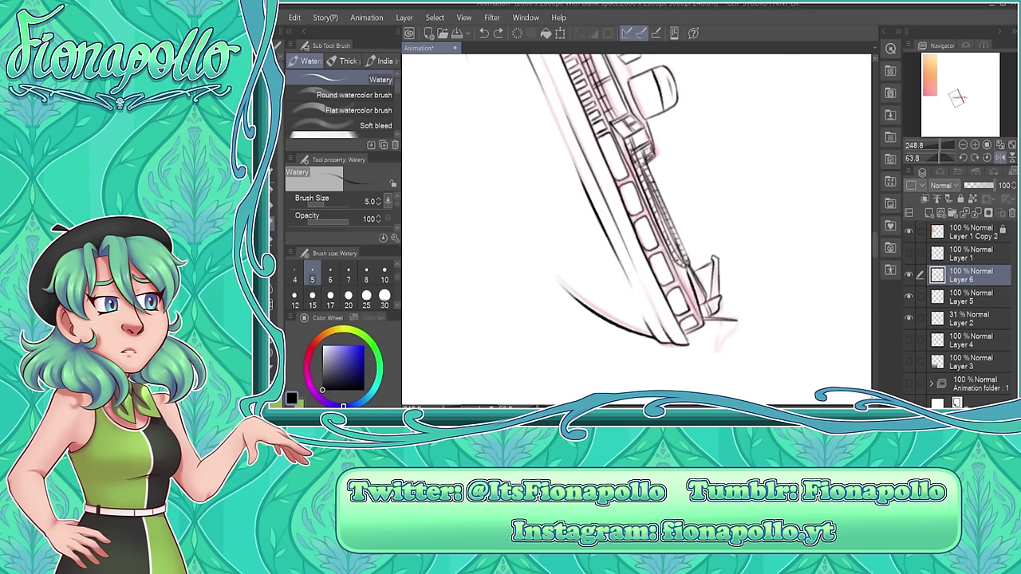
key(ctrl+at)
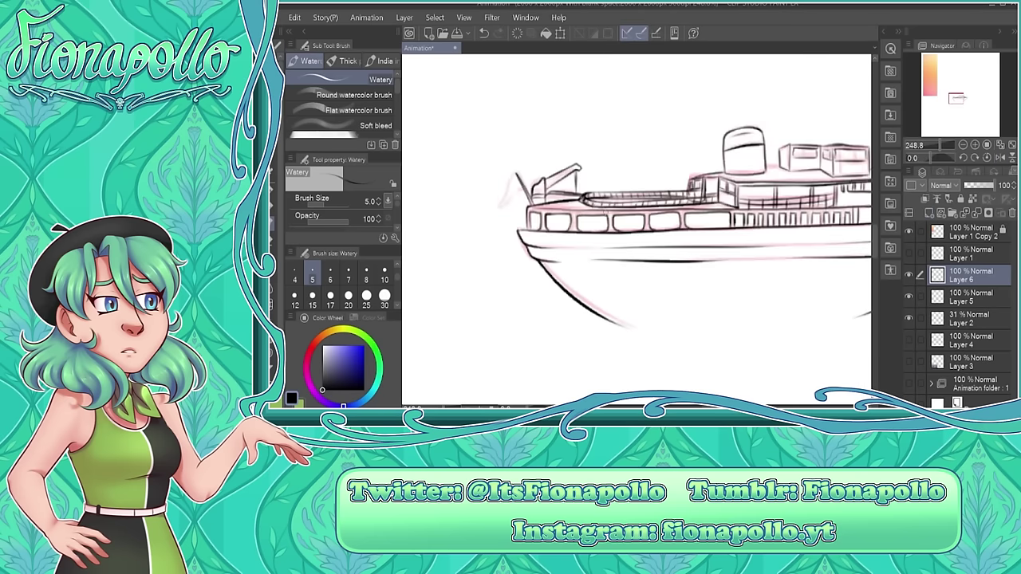
Merge Layer 6 down into Layer 5 and compare the ship's line art with and without the pink sketch.
key(ctrl+minus)
key(ctrl+minus)
key(ctrl+e)
key(ctrl+plus)
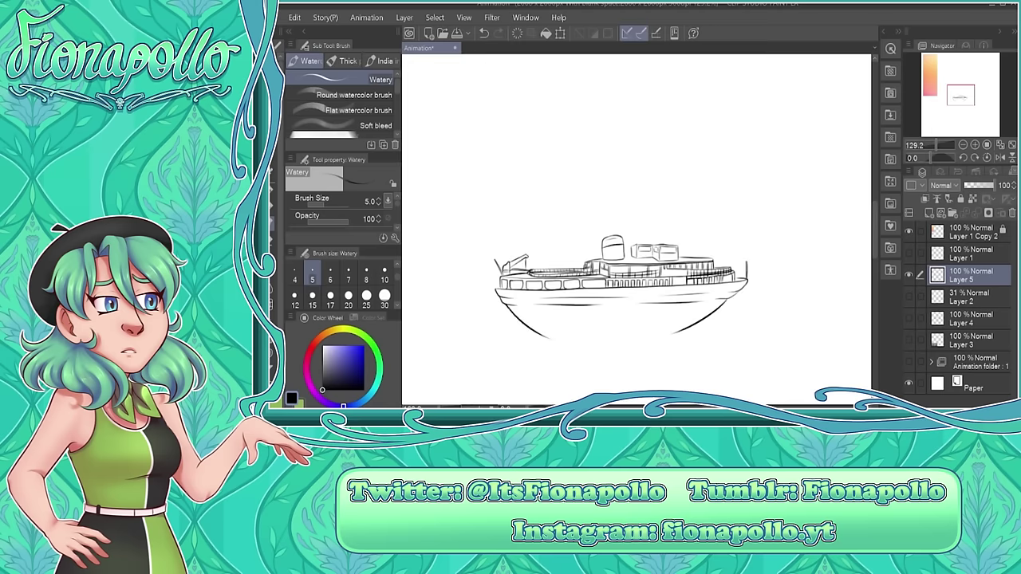
scroll(622, 287, up, 5)
scroll(622, 287, down, 4)
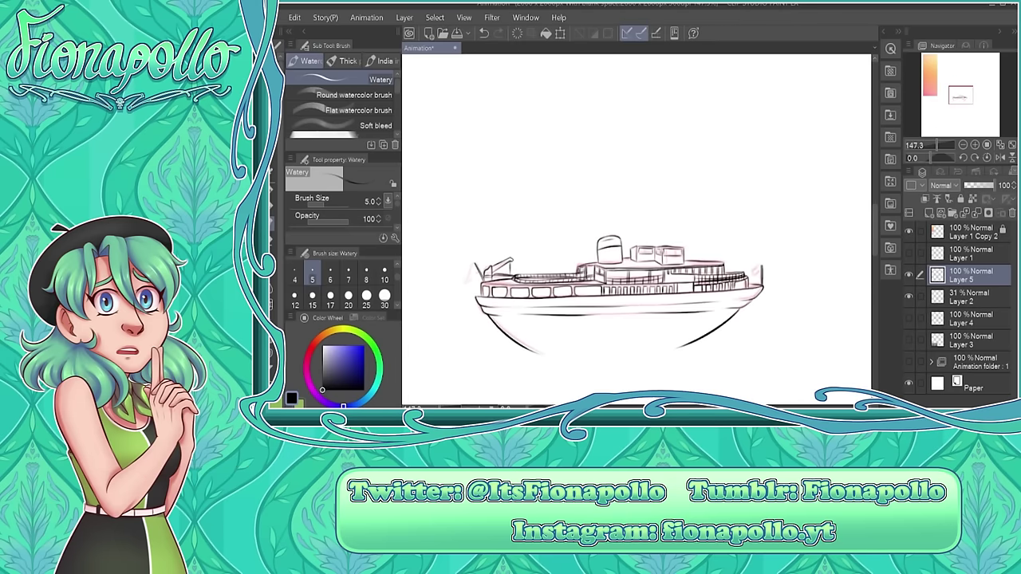
Add cel 1 in the animation folder above the line art and ink the first flag pose on the stern pole.
key(ctrl+shift+n)
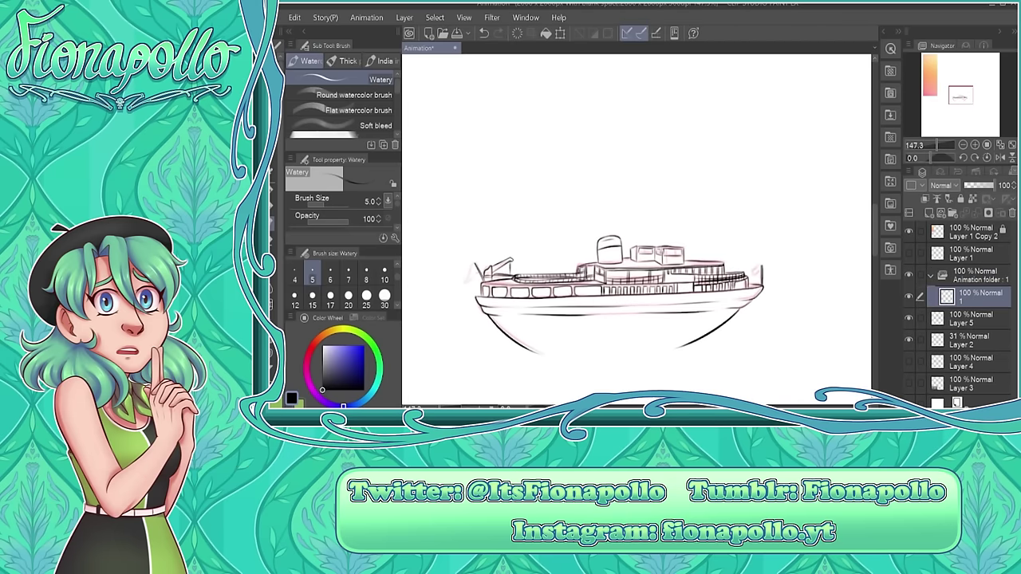
scroll(638, 239, up, 5)
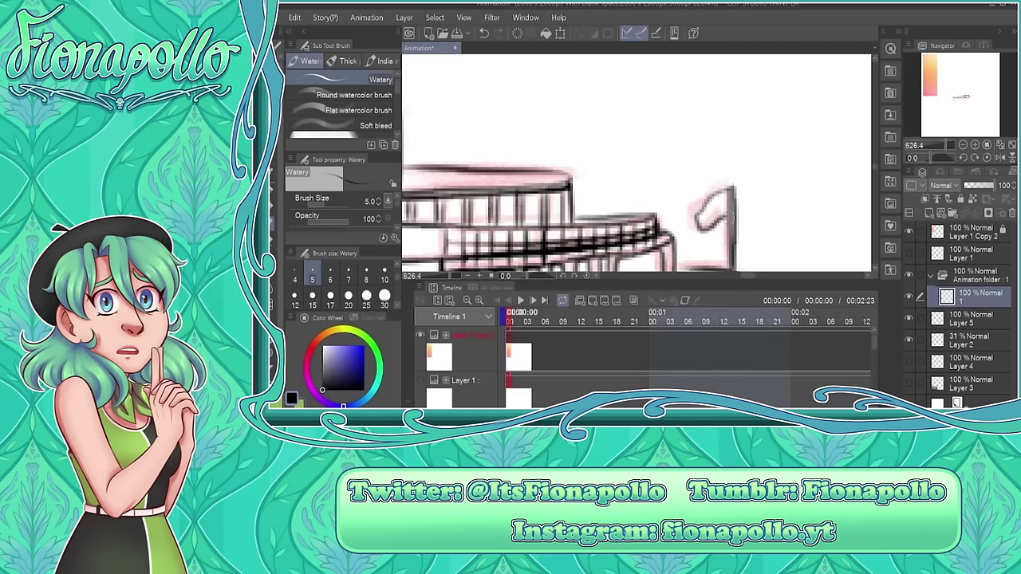
Add cel 2 at frame 2 and ink the second pose of the stern flag, using onion skin as a guide.
key(Right)
key(Right)
key(ctrl+shift+n)
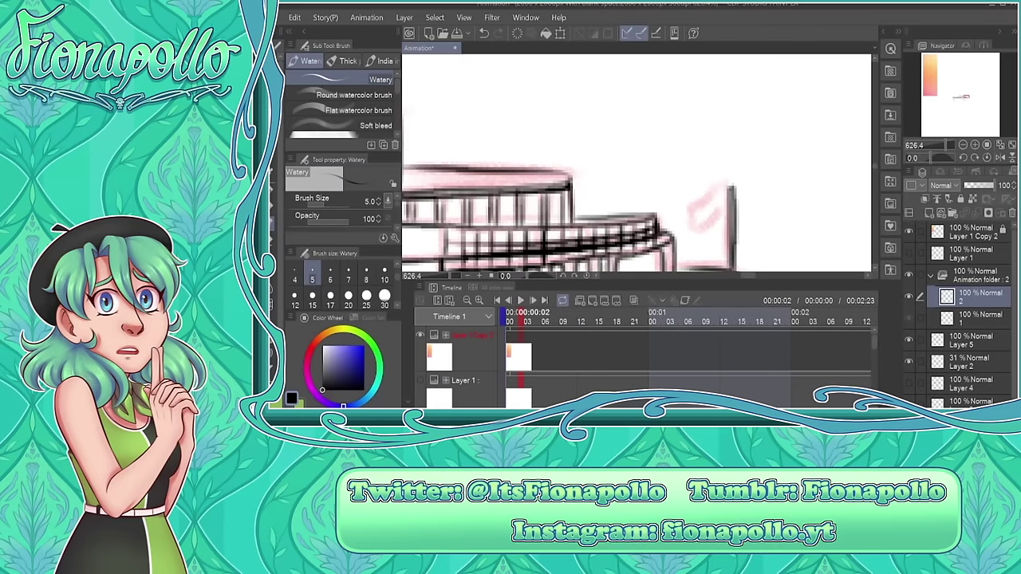
mouse_move(694, 239)
mouse_down()
mouse_move(725, 201)
mouse_move(730, 231)
mouse_up()
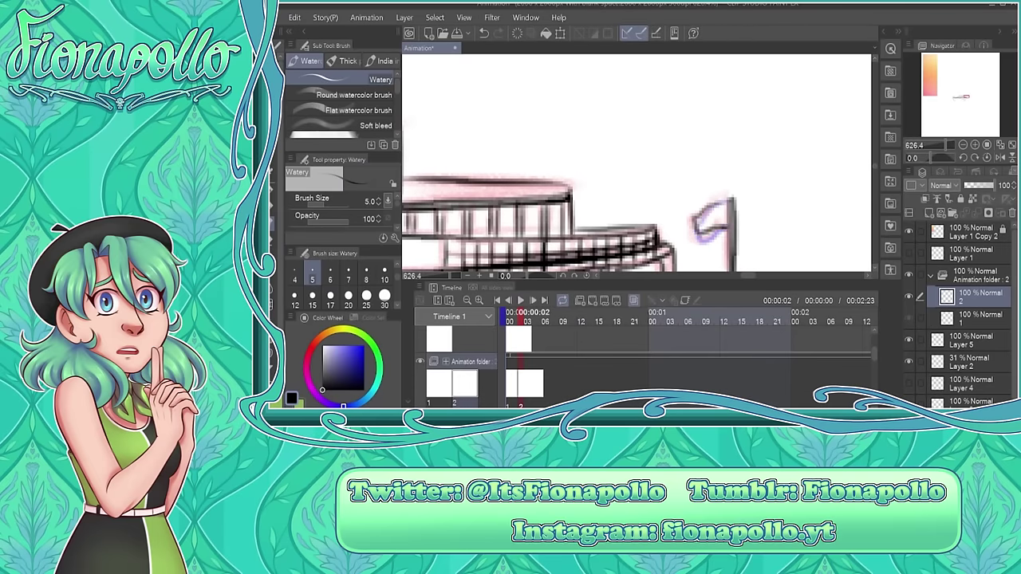
key(Right)
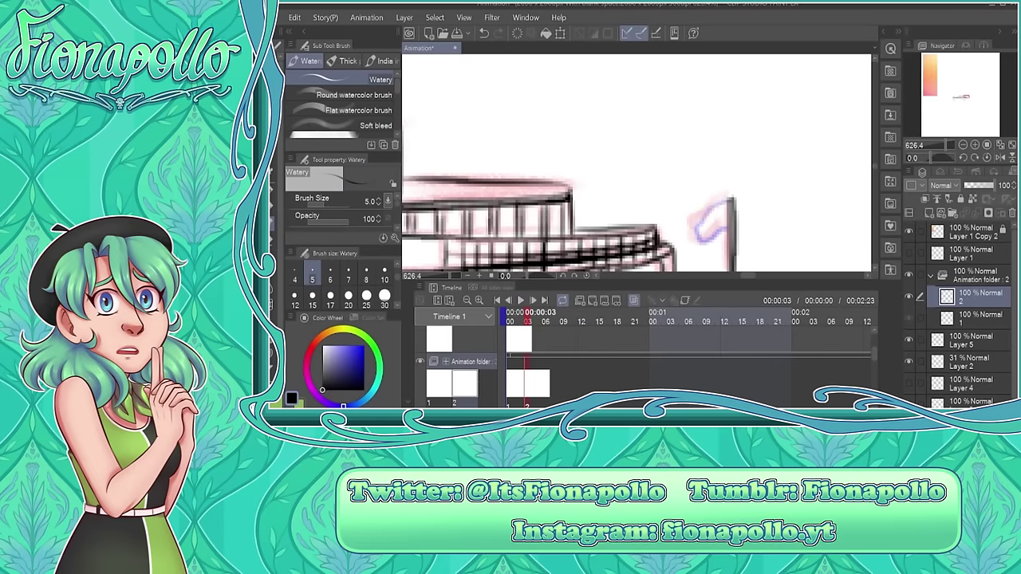
key(ctrl+z)
key(h)
mouse_move(586, 200)
mouse_down()
mouse_move(545, 225)
mouse_move(581, 235)
mouse_up()
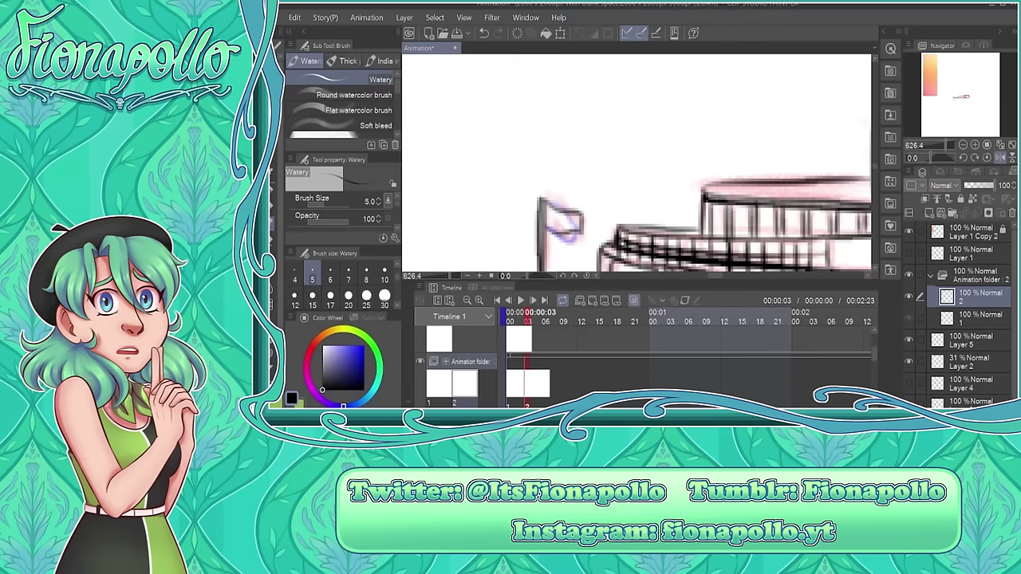
key(h)
Insert in-between cel 1a at frame 3 and ink the stern flag's intermediate shape between cels 1 and 2.
key(ctrl+shift+n)
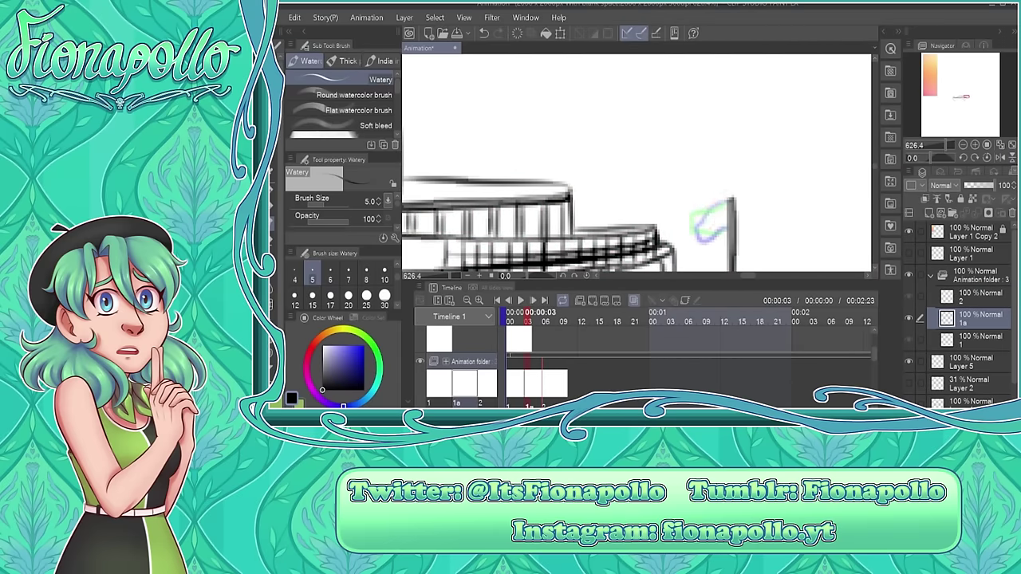
drag(698, 221, 732, 229)
key(Right)
key(Right)
key(Right)
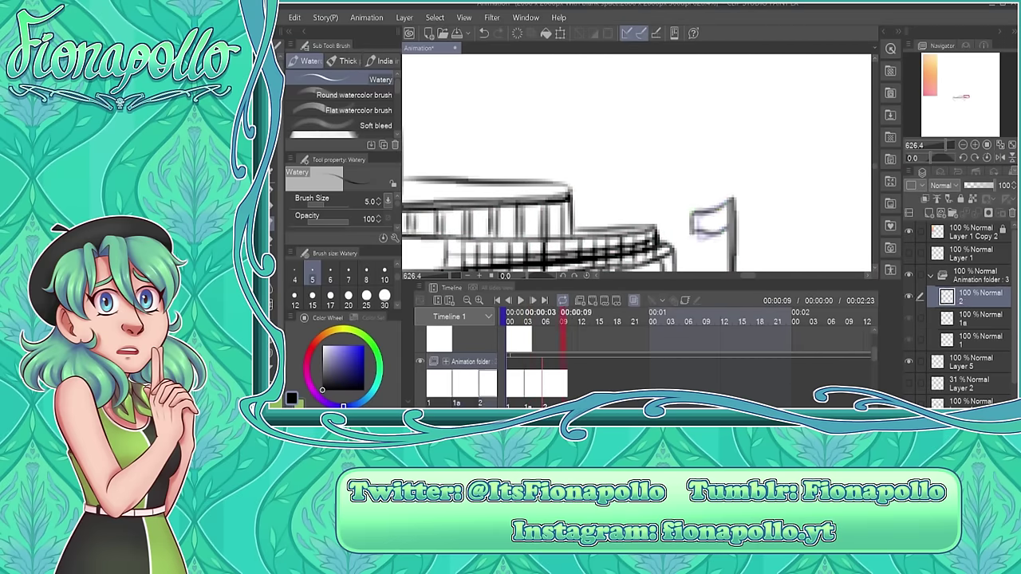
Insert in-between cel 1b at frame 6 and ink the stern flag's shape between cels 1a and 2.
key(ctrl+shift+n)
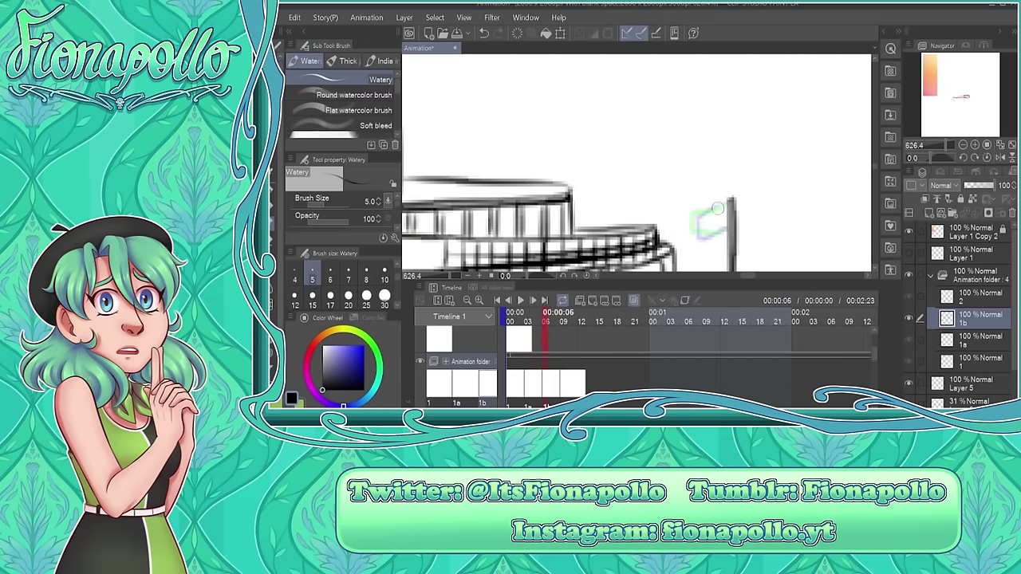
mouse_move(732, 199)
mouse_down()
mouse_move(698, 209)
mouse_move(697, 236)
mouse_move(729, 233)
mouse_up()
key(Right)
key(Right)
key(Right)
key(Right)
key(Right)
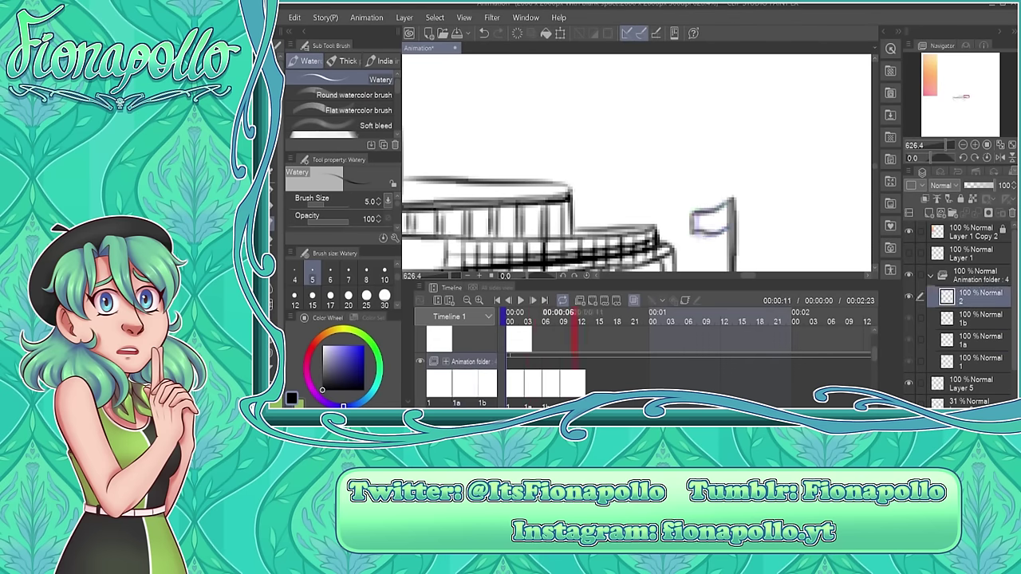
Examine the stern flag's waving motion across the drawn cels.
scroll(637, 164, down, 8)
key(Left)
key(Left)
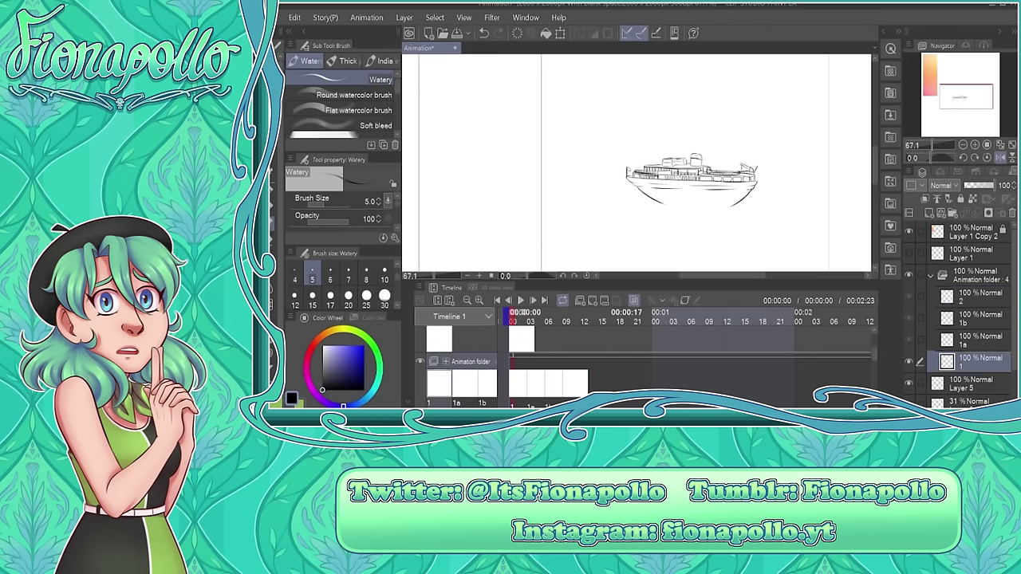
key(/)
click(781, 175)
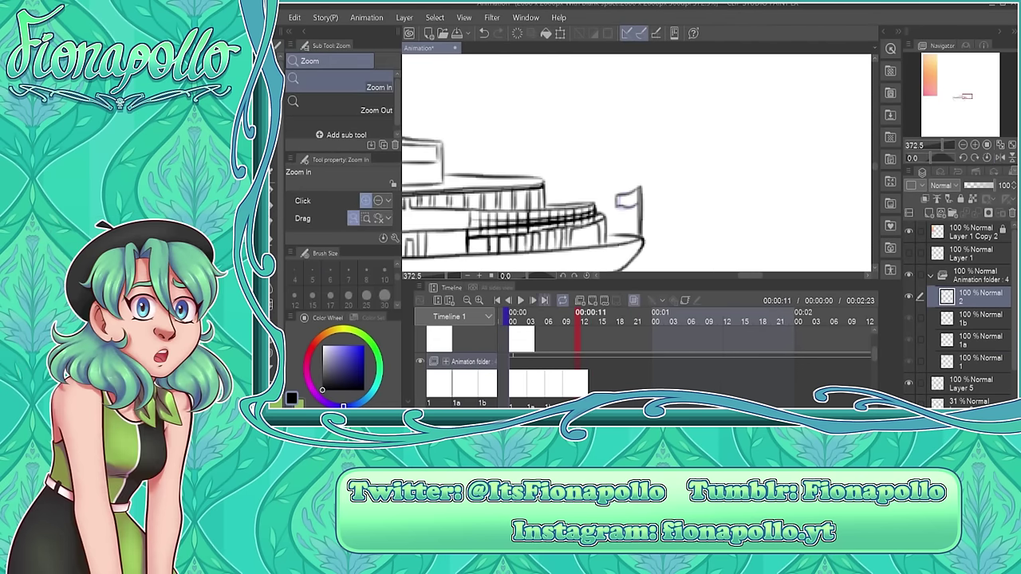
key(Home)
key(space)
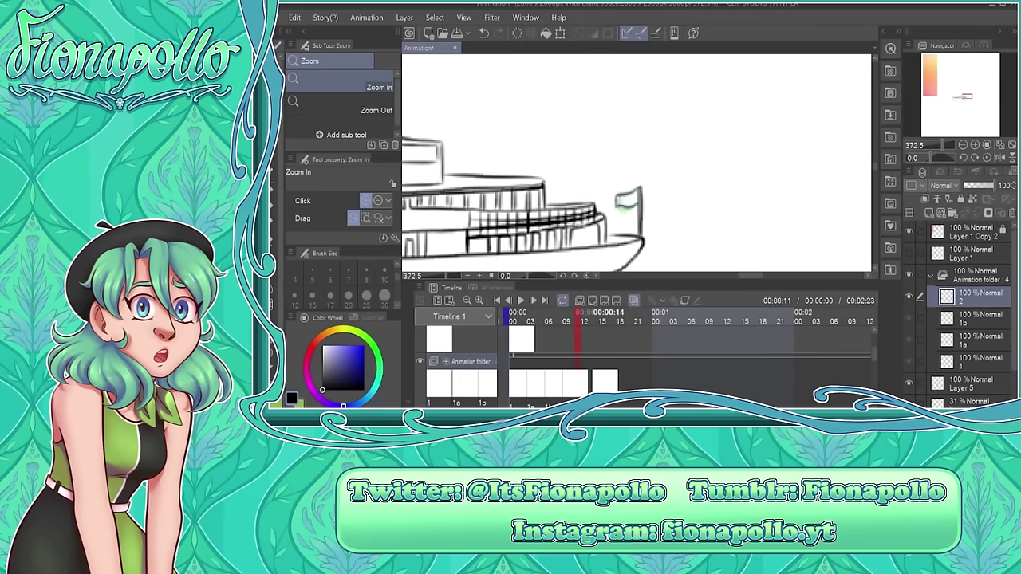
Add cel 3 after cel 2 and ink the next pose of the stern flag.
key(ctrl+shift+n)
scroll(666, 212, up, 3)
key(b)
mouse_move(614, 174)
mouse_down()
mouse_move(588, 205)
mouse_move(620, 212)
mouse_up()
key(space)
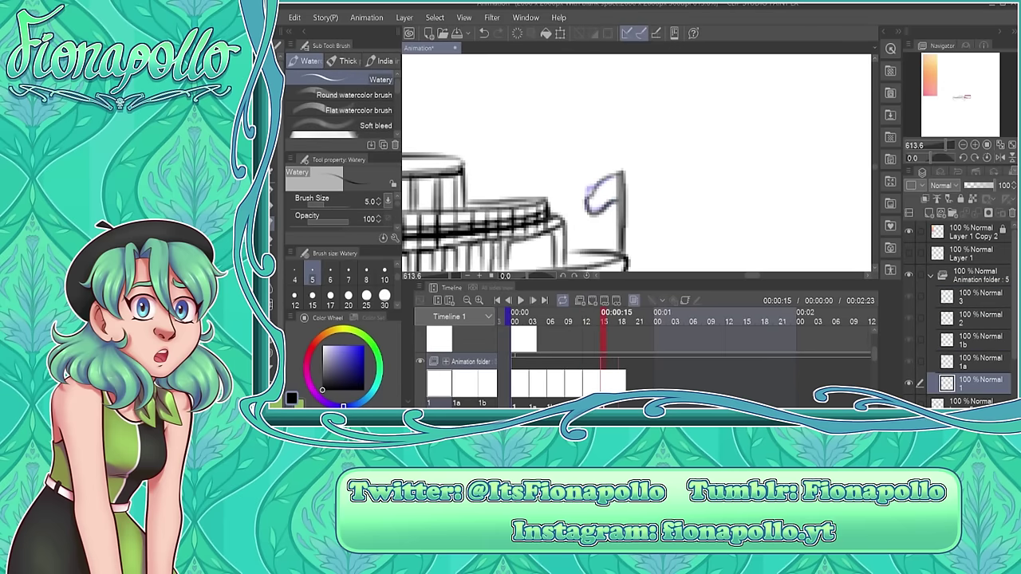
Add cel 4 after cel 3 and ink the stern flag pose that leads back to the first one.
key(ctrl+shift+n)
mouse_move(614, 174)
mouse_down()
mouse_move(591, 195)
mouse_move(606, 217)
mouse_up()
scroll(635, 162, down, 3)
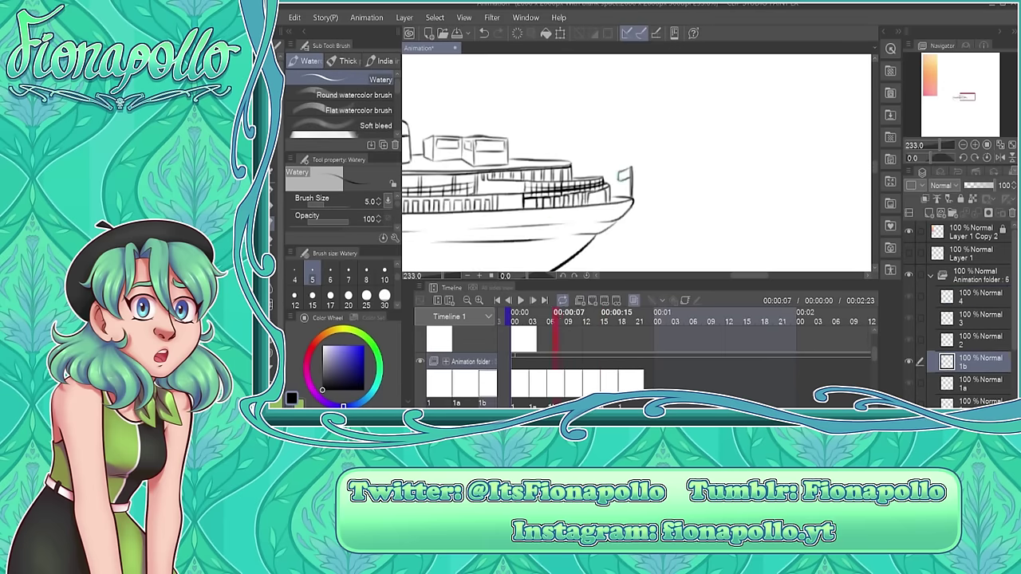
Repeat the flag cel sequence along the timeline to its end and play the animation.
scroll(638, 343, down, 1)
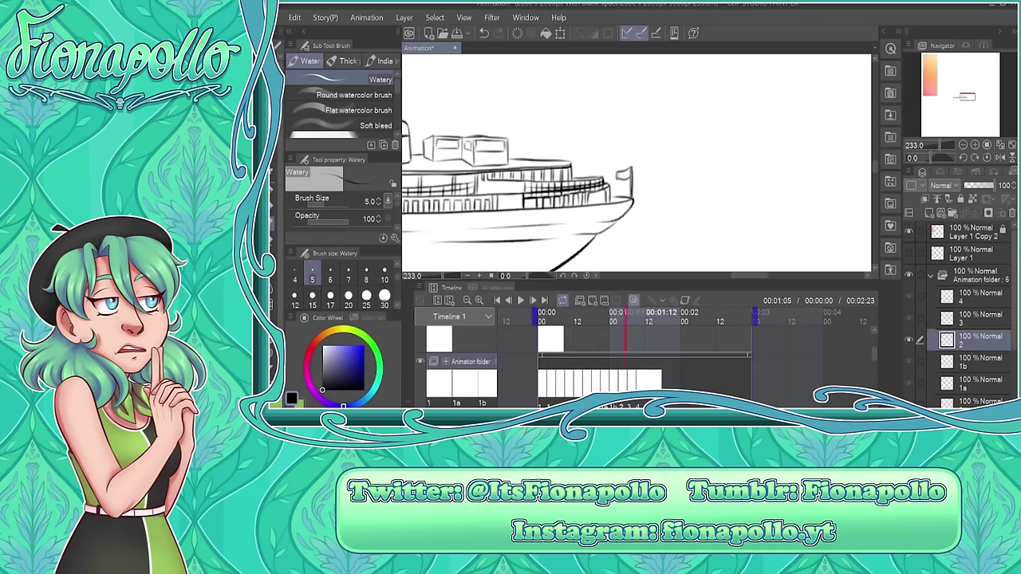
key(space)
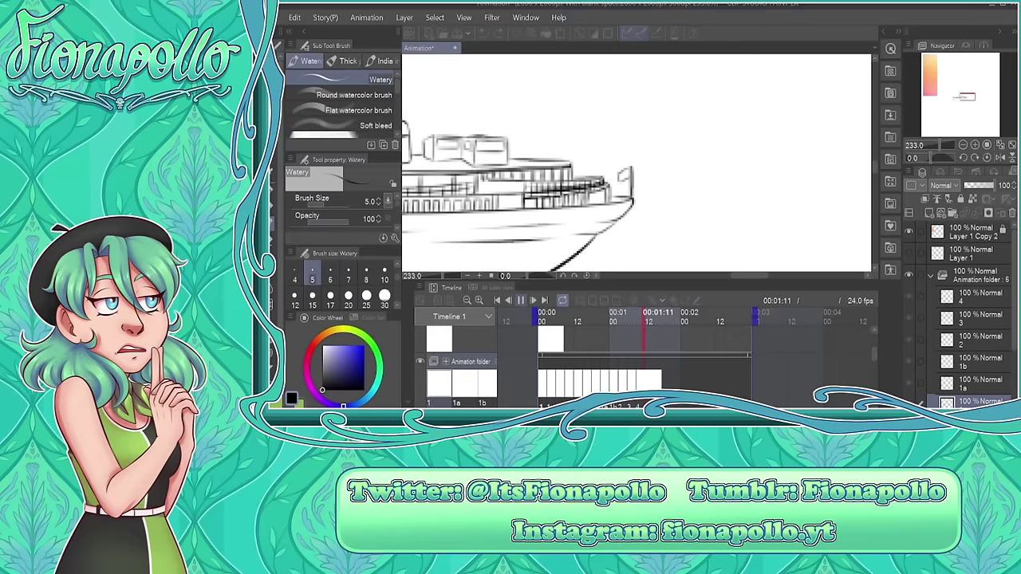
scroll(636, 164, down, 8)
key(space)
scroll(637, 164, up, 4)
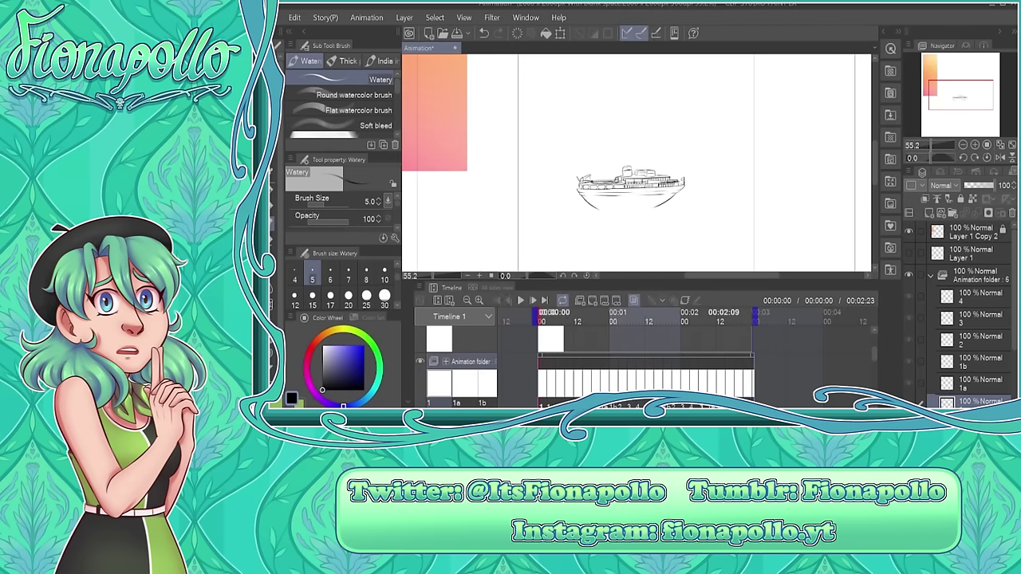
scroll(637, 170, up, 5)
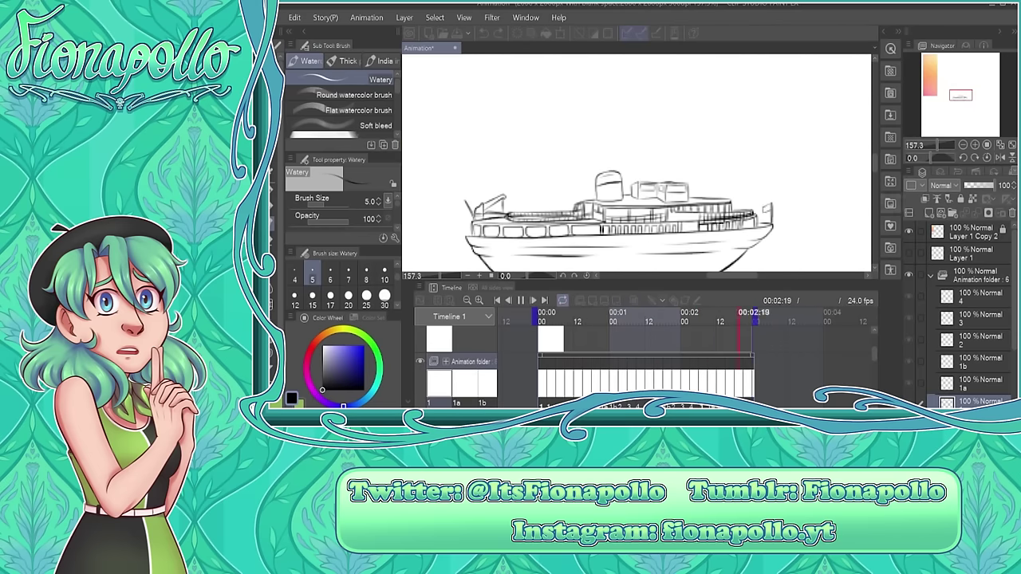
key(space)
Ink the waving flag on the ship's bow pole in each of the successive flag cels over the sketch.
scroll(450, 230, up, 3)
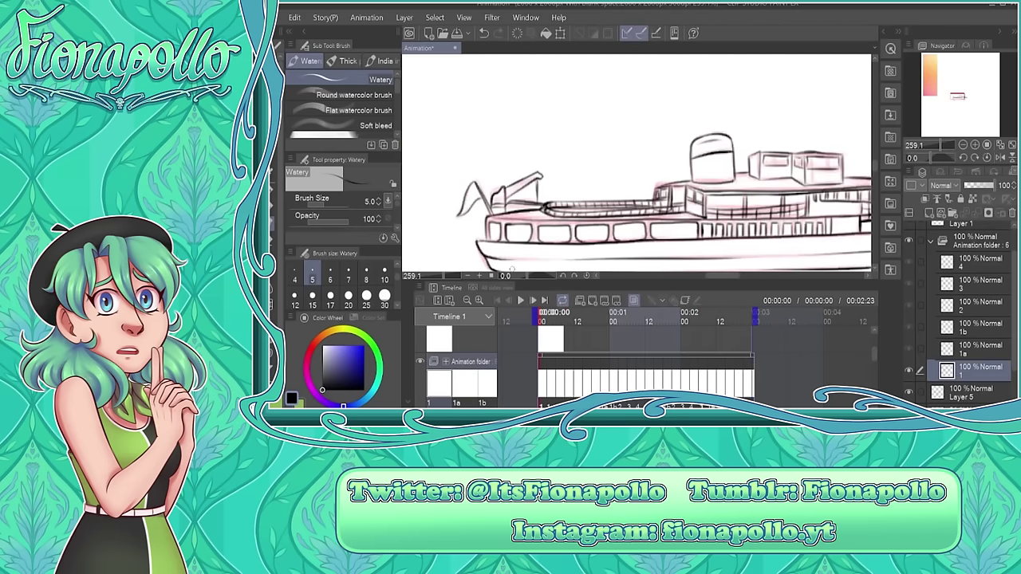
ctrl+click(447, 218)
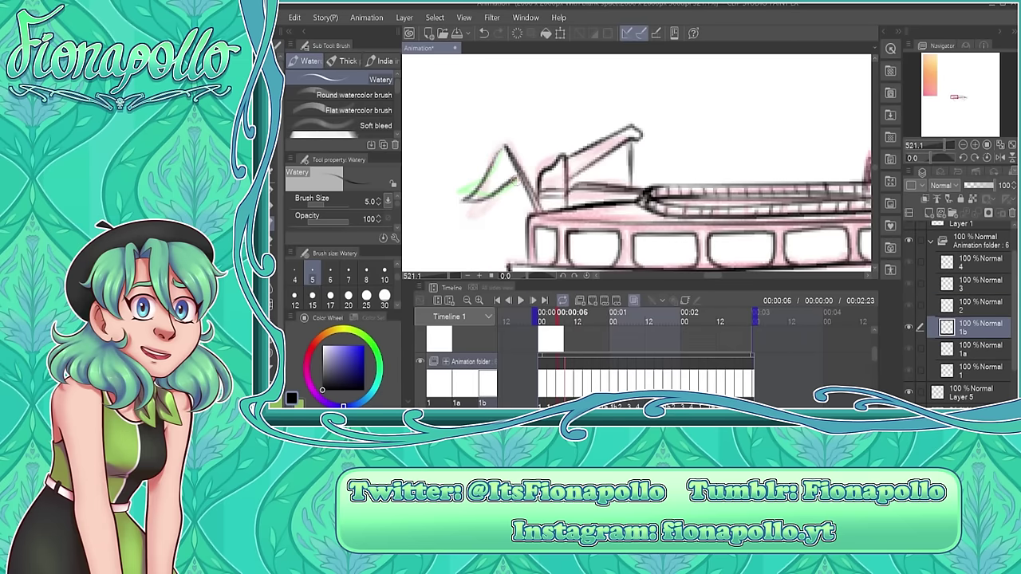
key(Left)
key(Right)
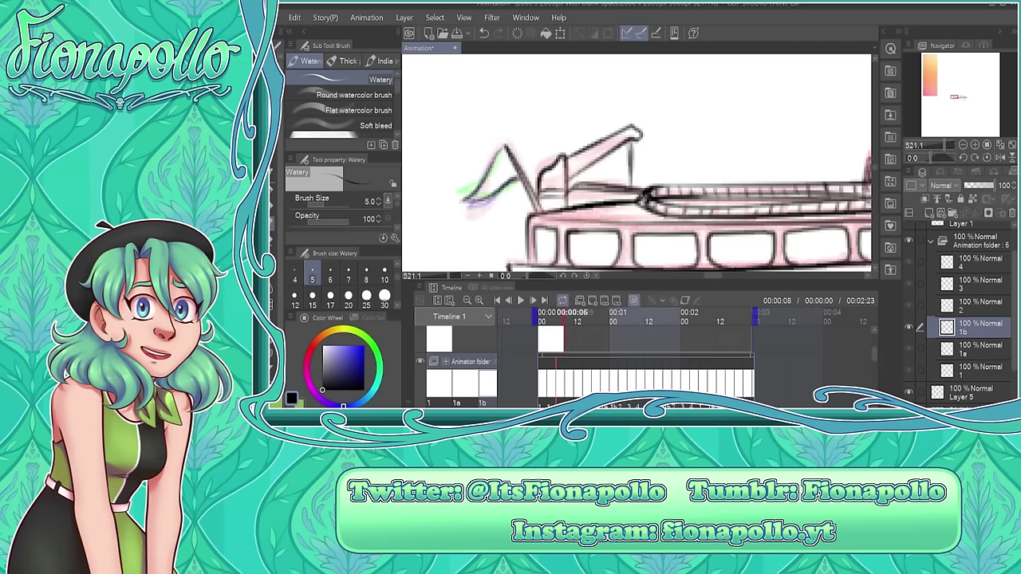
key(Right)
key(Right)
key(Left)
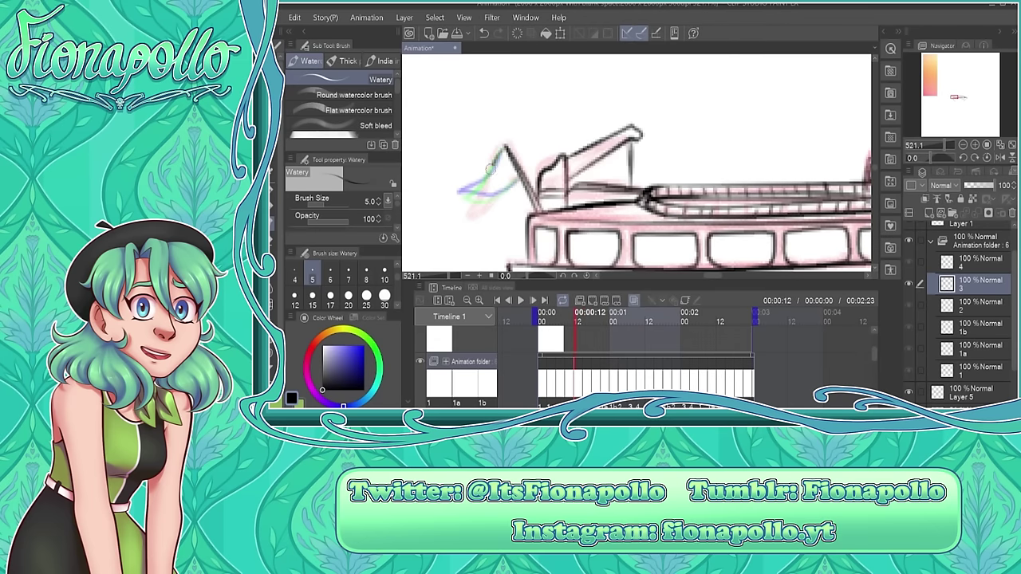
Play the animation with both flags waving and rename the animation folder "flags".
key(Return)
key(ctrl+0)
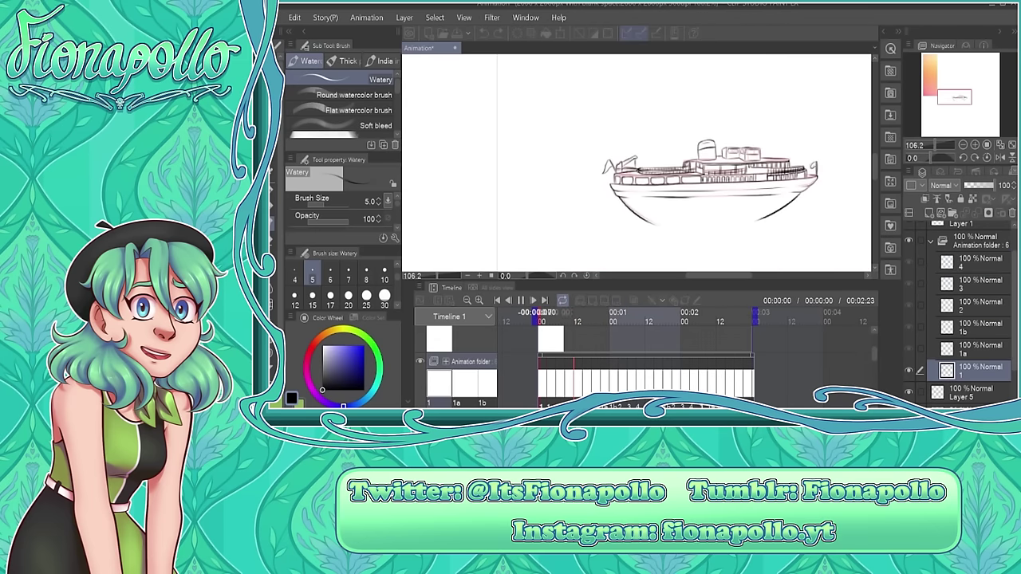
key(Return)
scroll(637, 163, down, 5)
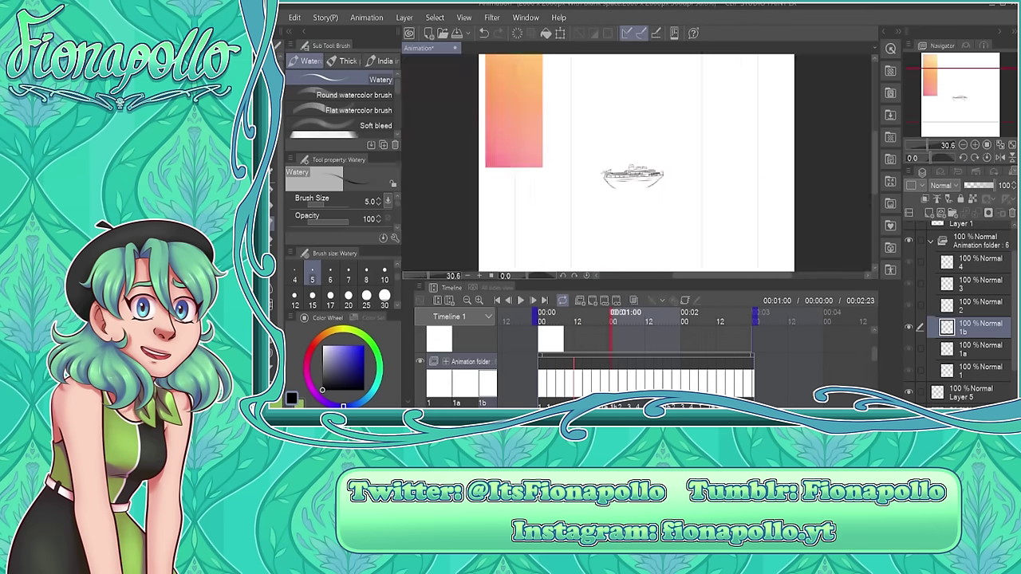
scroll(631, 177, up, 3)
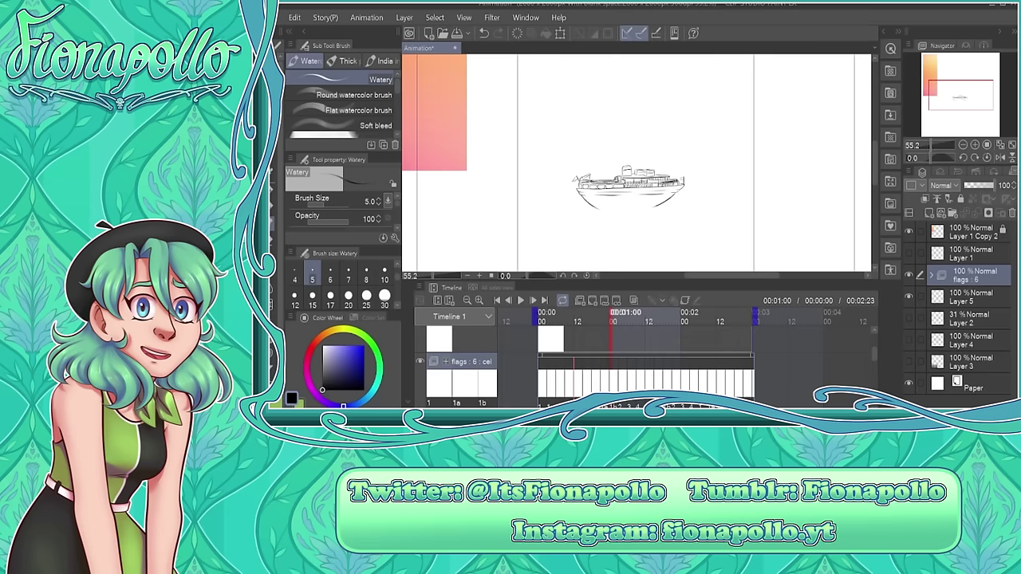
Add a layer beneath the ship line art and block in the whole ship silhouette in flat grey with the pencil brush.
key(ctrl+shift+n)
scroll(469, 204, up, 6)
key(p)
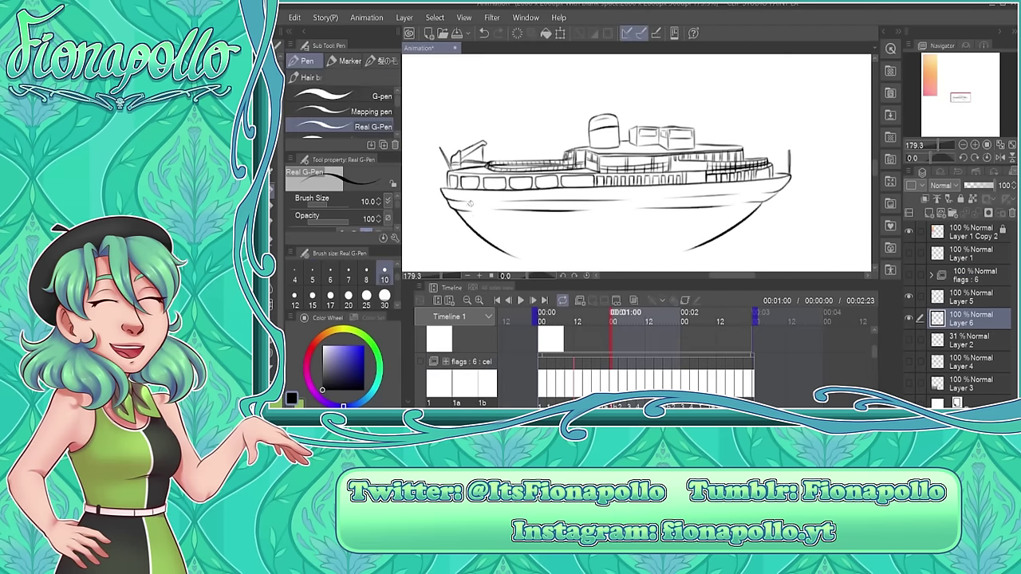
key(p)
mouse_move(499, 244)
mouse_down()
mouse_move(522, 255)
mouse_move(485, 234)
mouse_up()
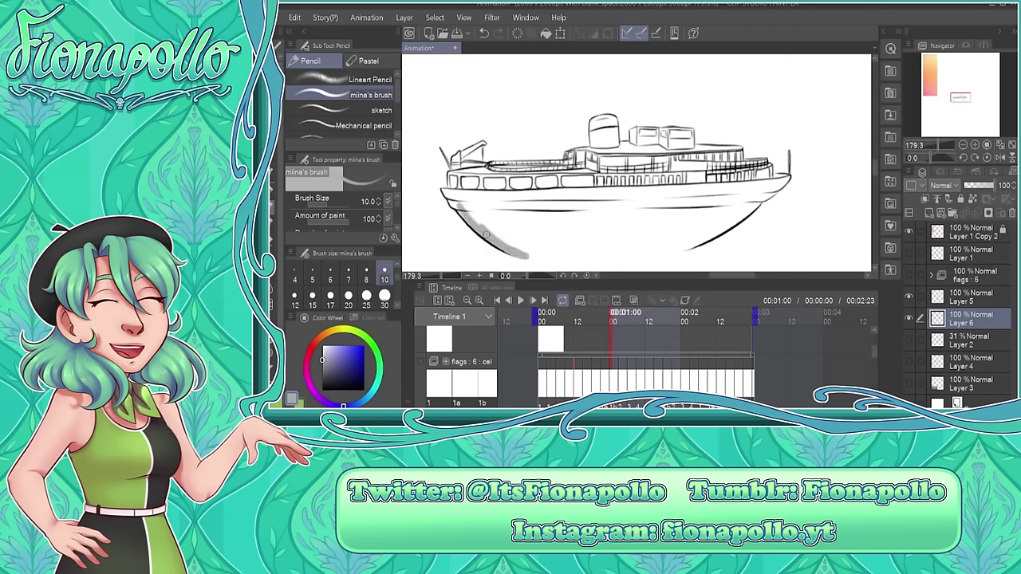
mouse_move(455, 156)
mouse_down()
mouse_move(491, 175)
mouse_move(579, 164)
mouse_move(618, 118)
mouse_move(641, 148)
mouse_move(675, 129)
mouse_up()
mouse_move(688, 175)
mouse_down()
mouse_move(763, 254)
mouse_move(718, 257)
mouse_up()
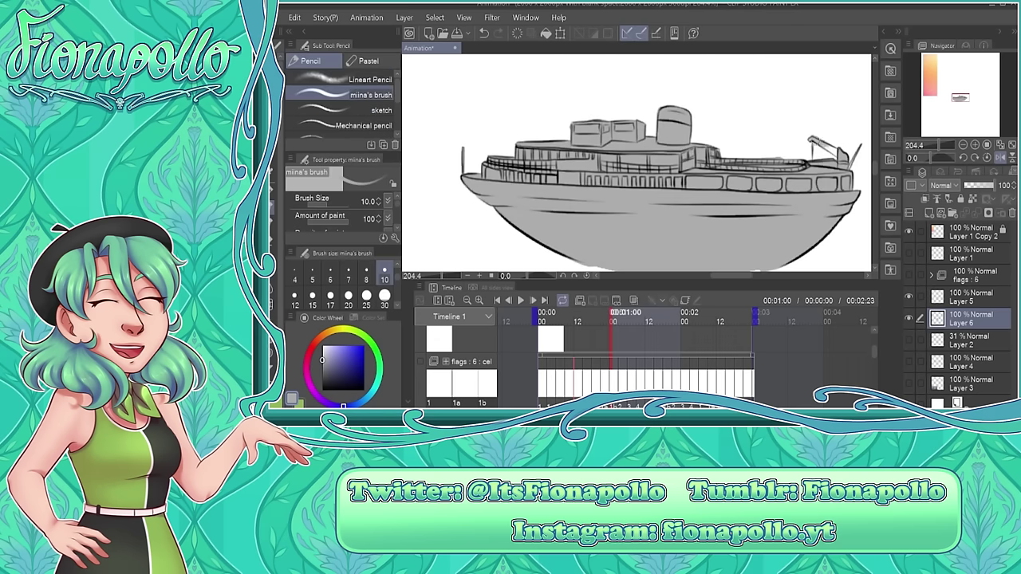
key(h)
Add a clipped layer above the grey base and paint the hull dark purple with a blue-violet band along its upper edge.
click(925, 199)
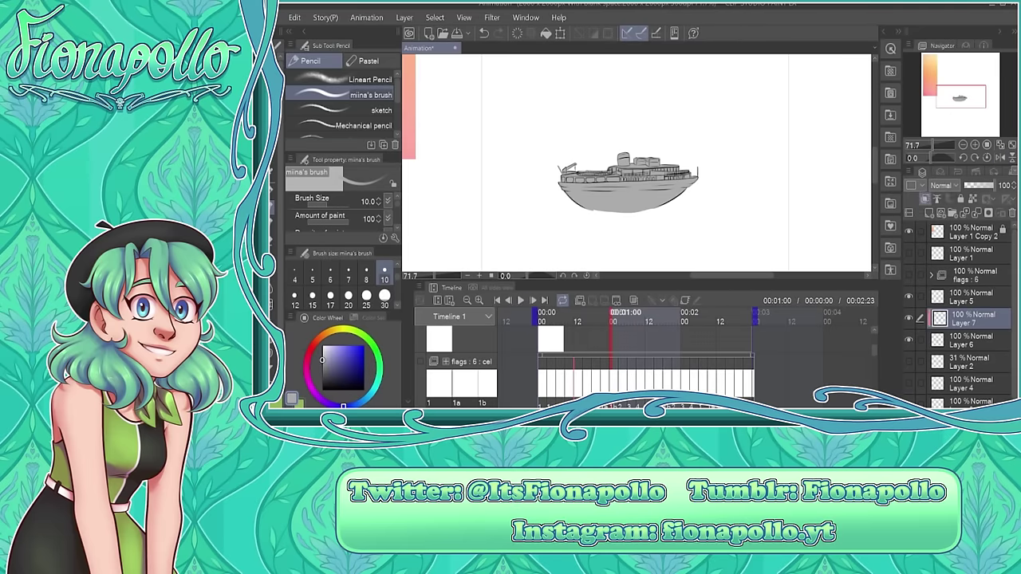
click(307, 373)
click(337, 374)
mouse_move(561, 190)
mouse_down()
mouse_move(642, 209)
mouse_move(698, 180)
mouse_up()
click(345, 406)
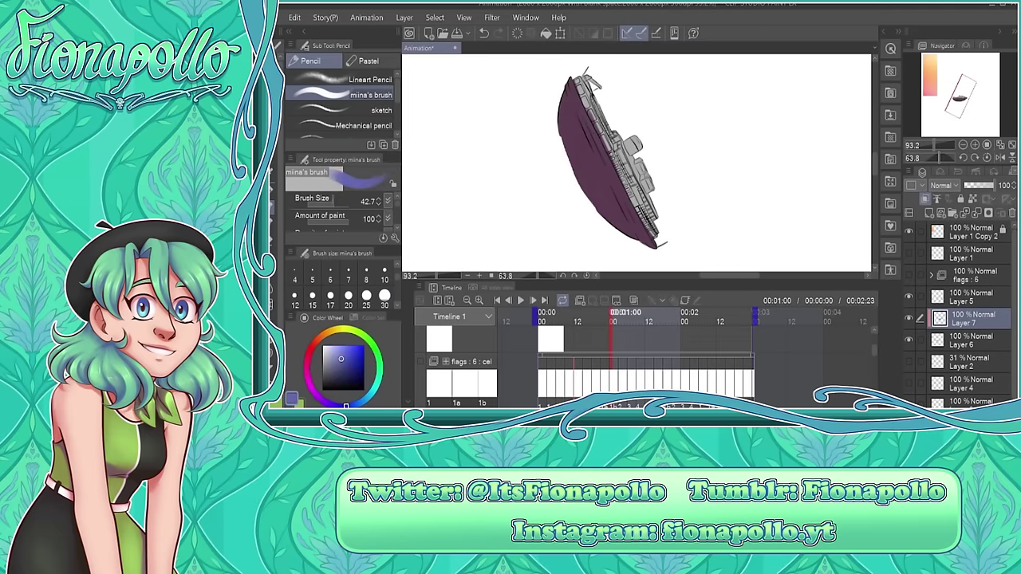
click(341, 359)
Paint the decks and superstructure orange-brown and add fine pale cream details along the lower deck.
click(384, 274)
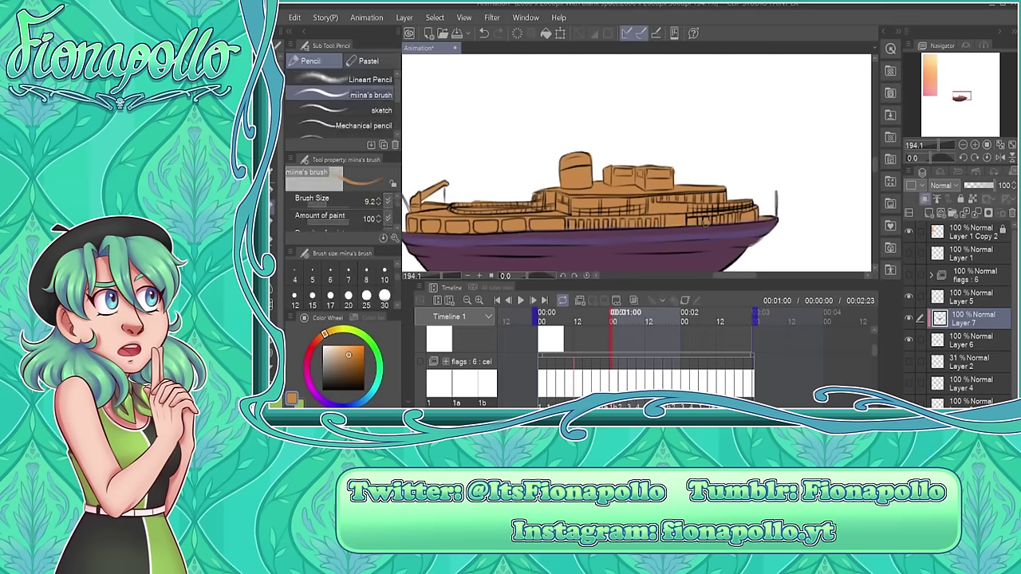
key(bracketleft)
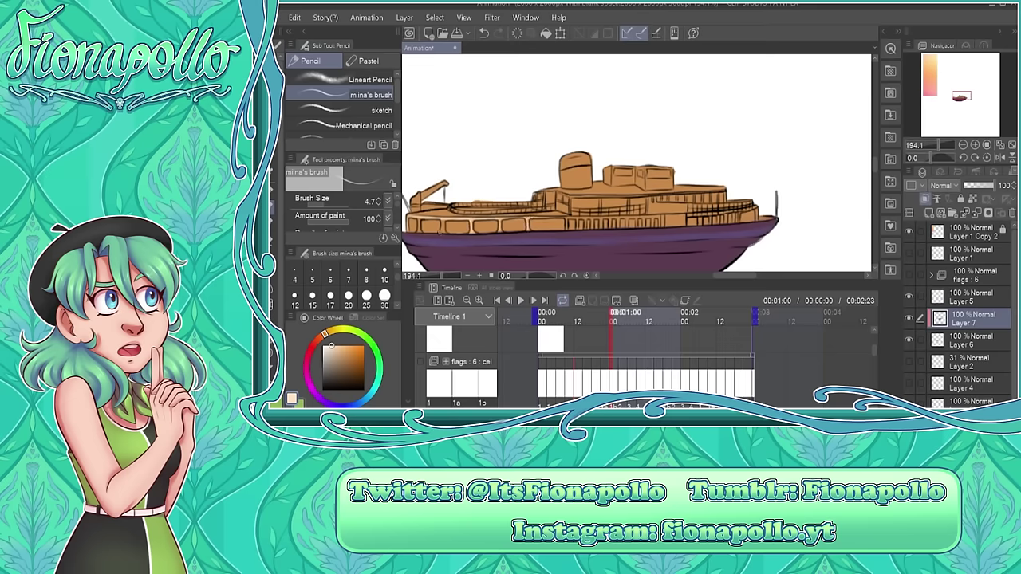
drag(707, 269, 639, 290)
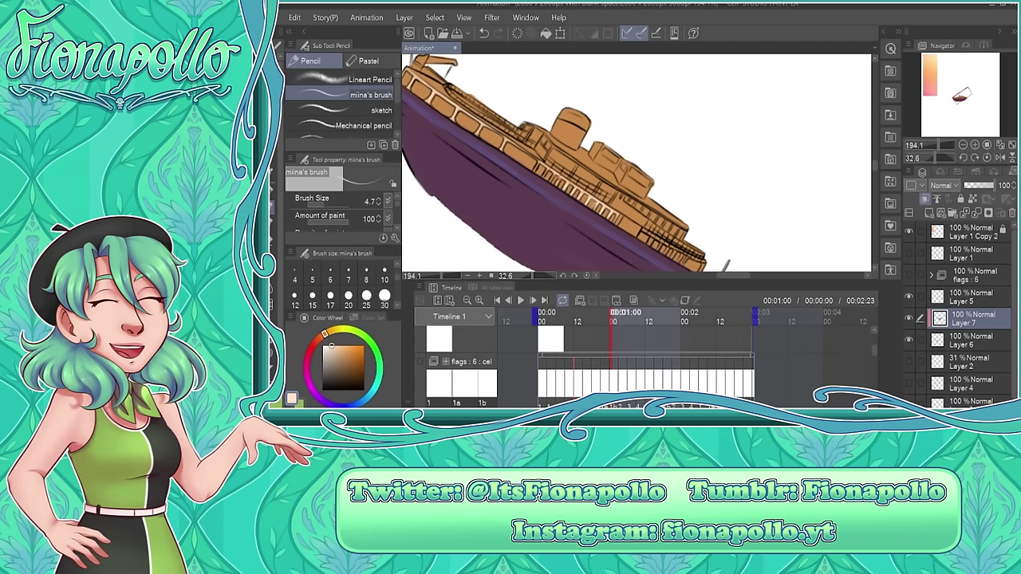
Paint the funnel crimson with a dark maroon top.
click(327, 374)
key(bracketright)
mouse_move(549, 120)
mouse_down()
mouse_move(588, 136)
mouse_move(589, 128)
mouse_up()
click(311, 349)
click(347, 359)
alt+click(575, 146)
click(988, 158)
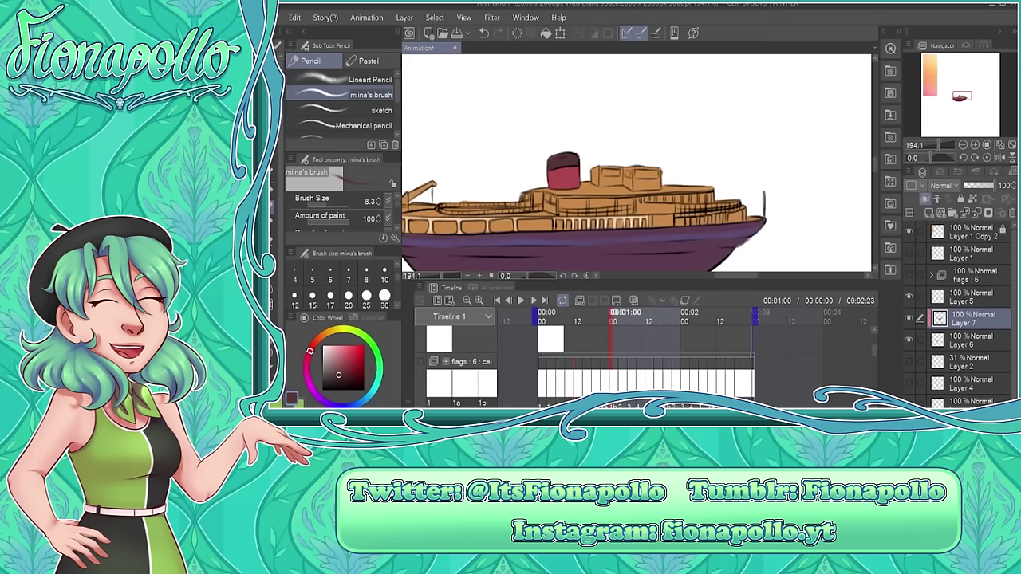
Paint the two boxes on the top deck and a wall section of the deck below pale pink.
key(x)
click(595, 182)
drag(591, 169, 663, 190)
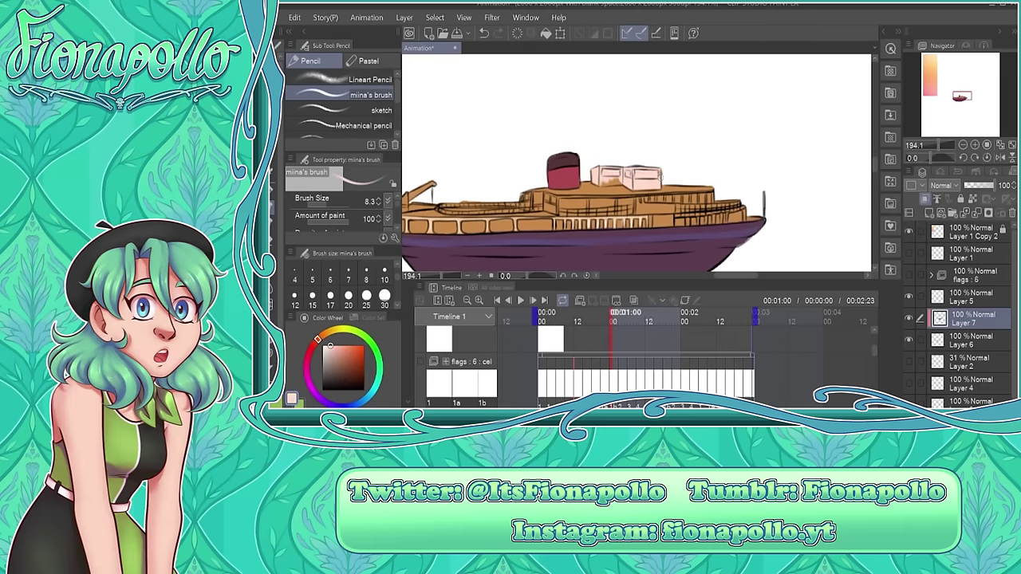
scroll(597, 145, down, 2)
drag(596, 145, 611, 180)
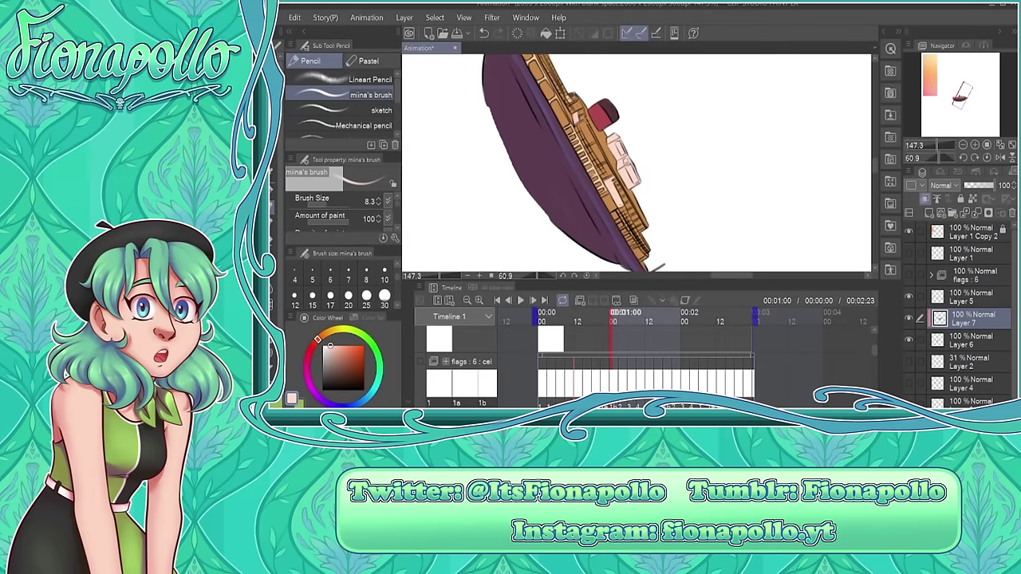
key(bracketleft)
key(bracketleft)
key(bracketleft)
key(bracketleft)
key(bracketleft)
key(bracketleft)
key(ctrl+0)
scroll(636, 164, down, 1)
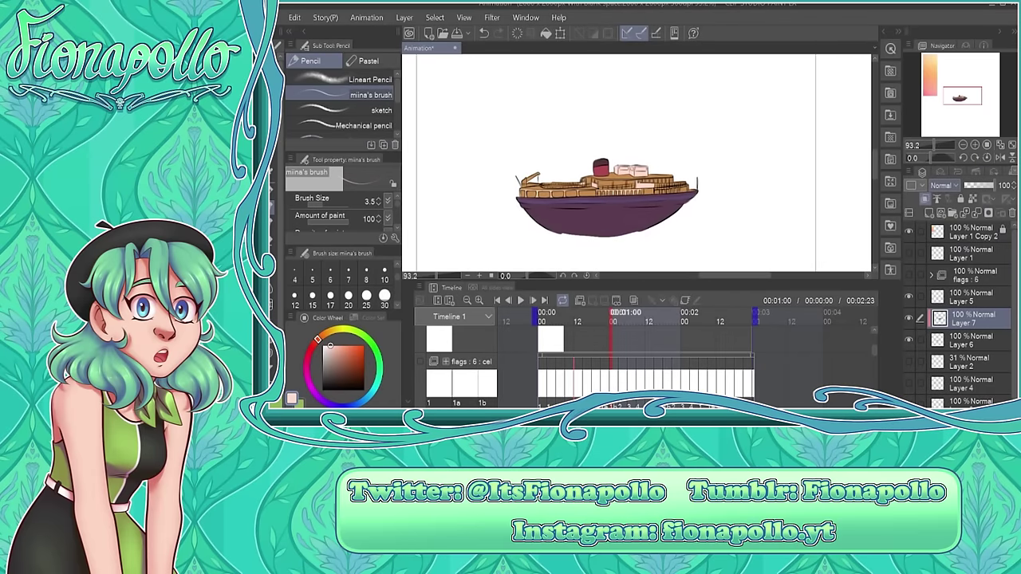
Paint the stern crane pale pink and its base red.
scroll(637, 163, up, 2)
key(bracketright)
key(bracketright)
key(bracketright)
key(bracketright)
key(bracketright)
key(bracketright)
alt+click(501, 200)
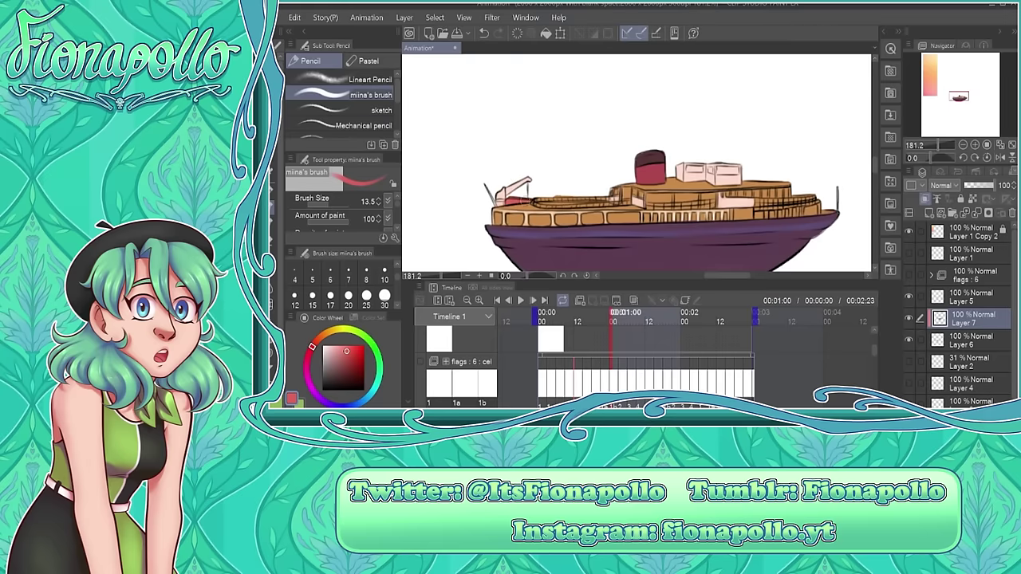
Paint the superstructure walls beneath the funnel dark red with a smaller brush, undoing a stray stroke.
scroll(526, 201, down, 1)
key(bracketleft)
key(bracketleft)
key(bracketleft)
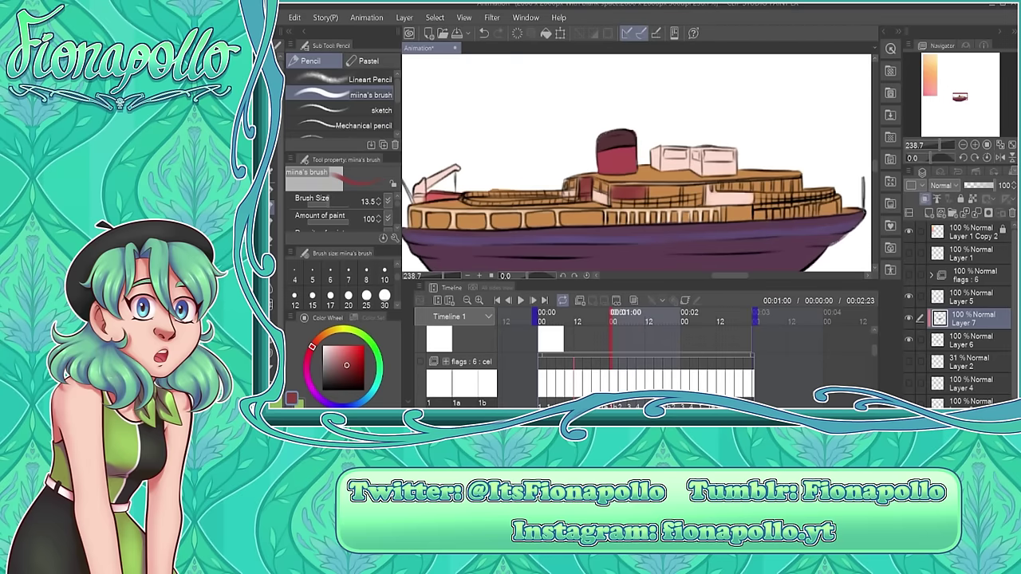
scroll(695, 193, up, 2)
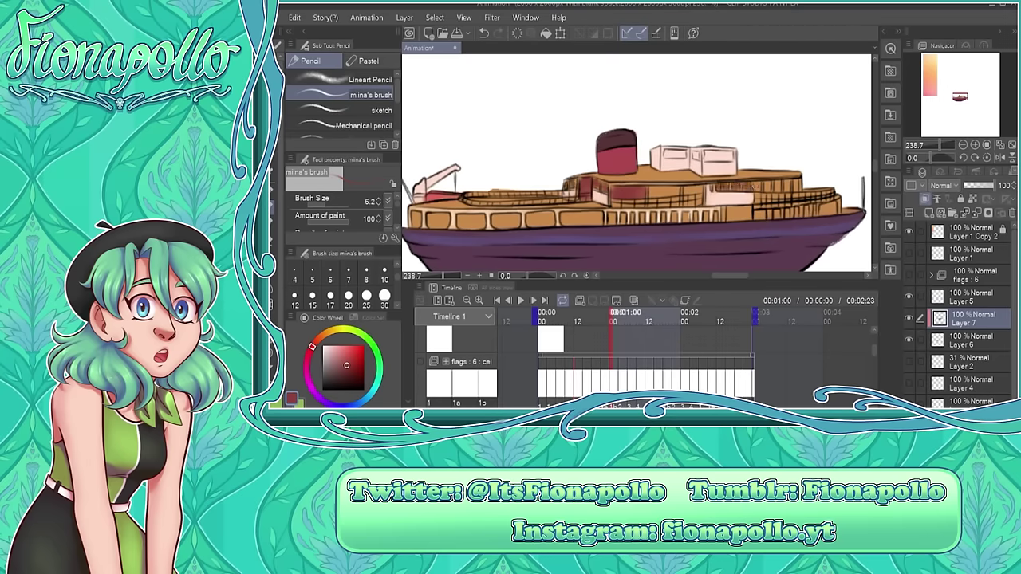
key(ctrl+z)
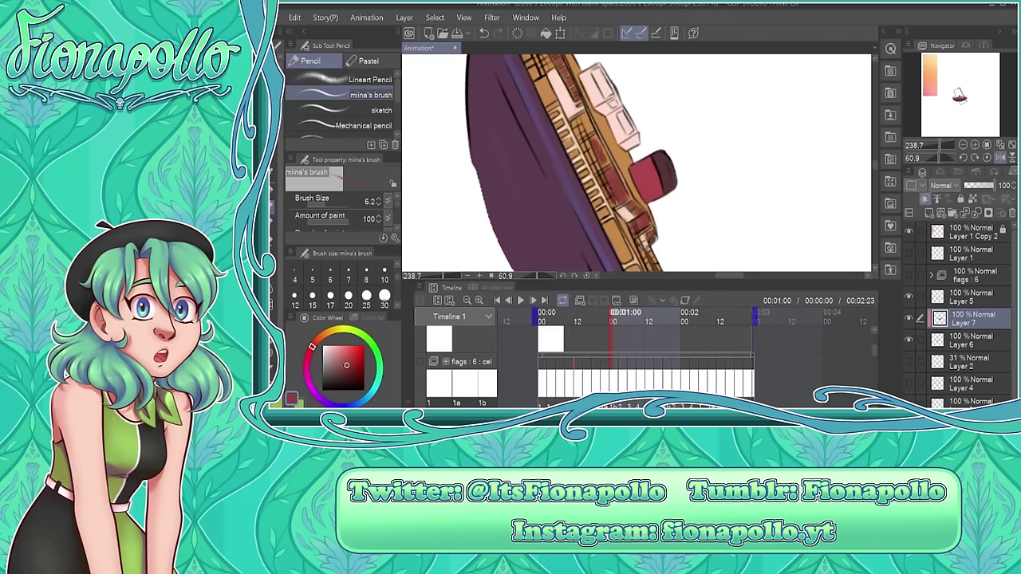
key(ctrl+0)
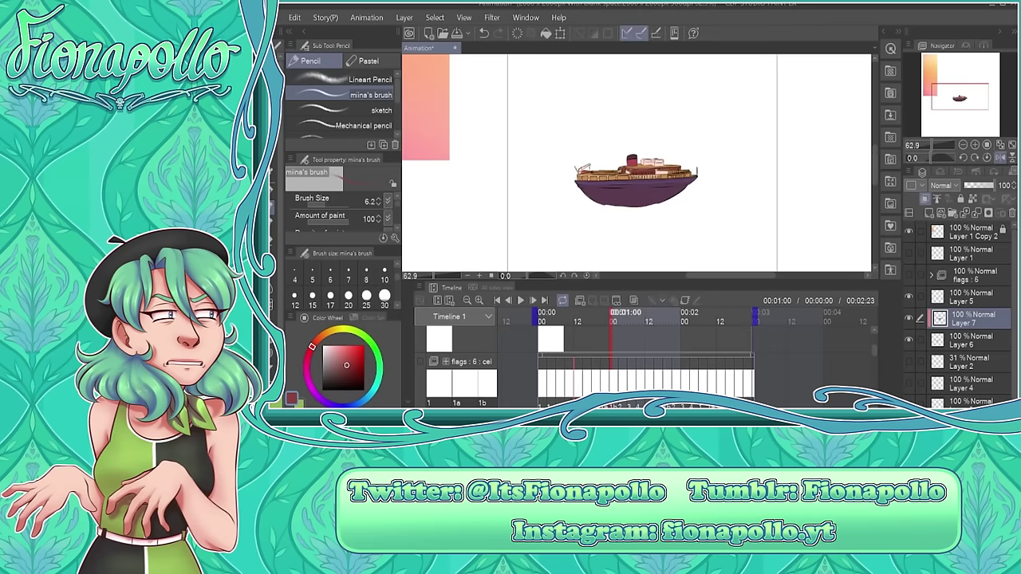
Paint the forward lower deck walls pale pink and the forward upper deck walls dark red.
key(x)
scroll(686, 169, up, 6)
key(bracketright)
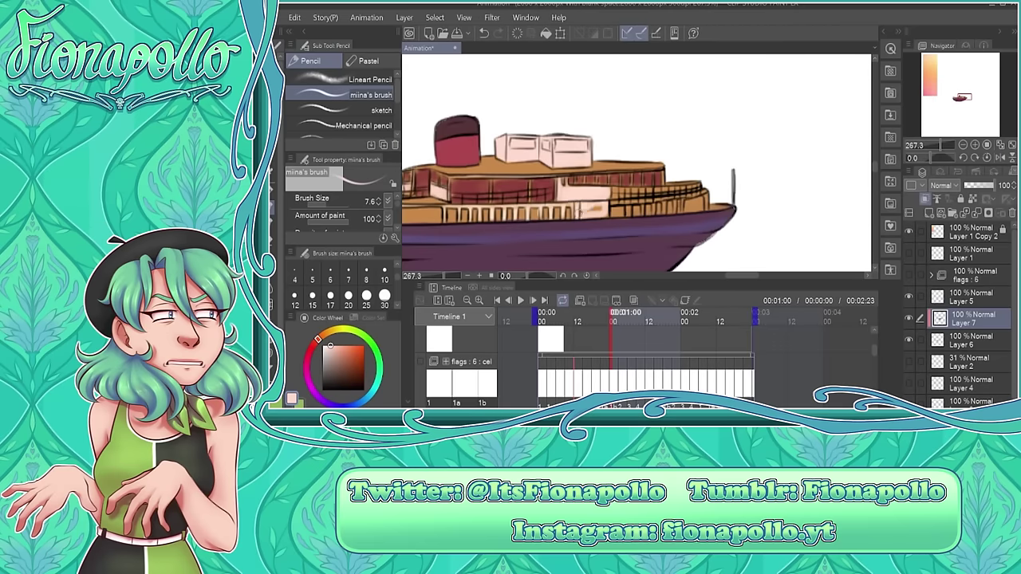
key(x)
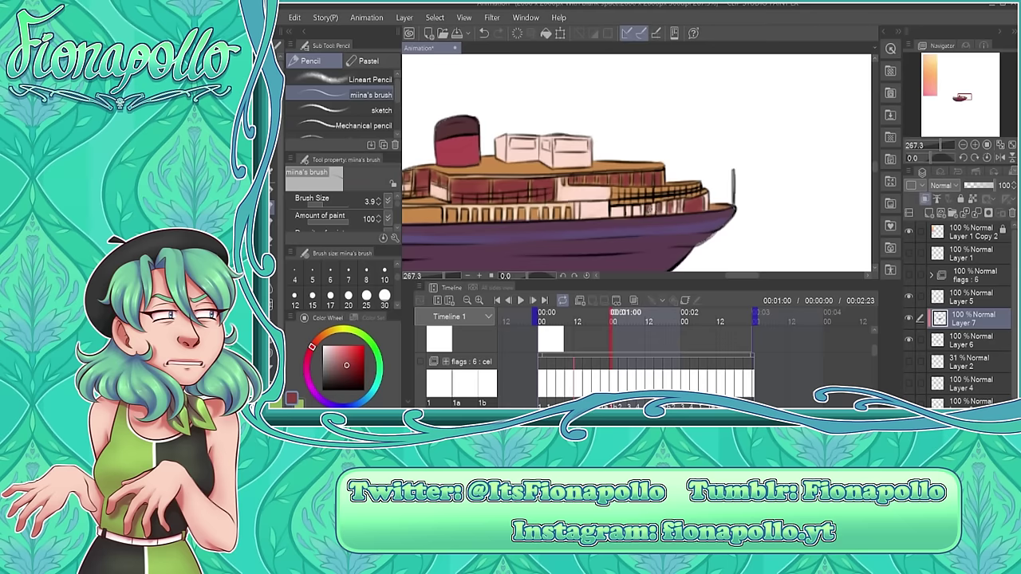
scroll(636, 164, down, 8)
scroll(637, 163, up, 3)
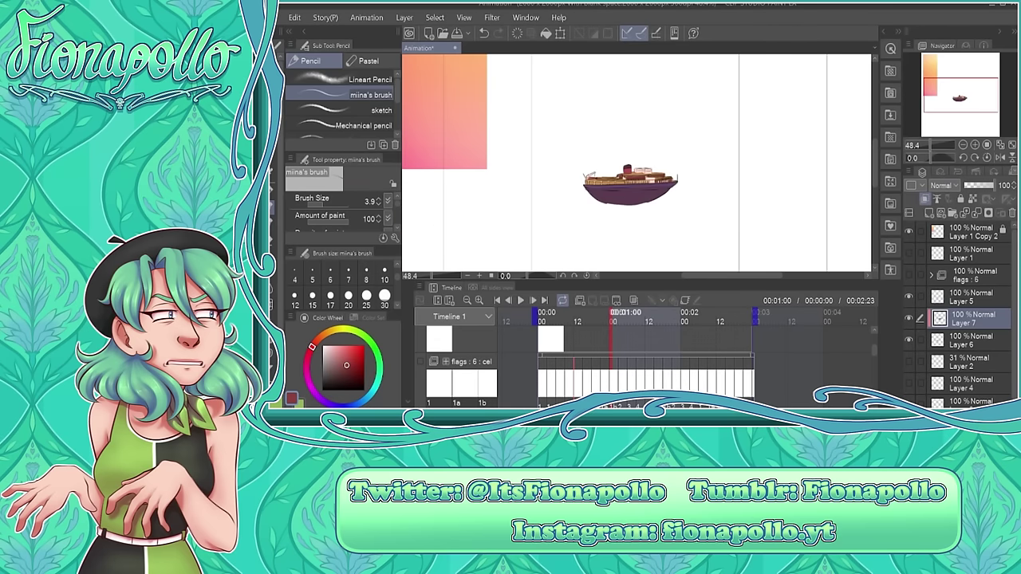
Group the ship layers in a folder, select the ship's shape and add a Multiply layer above the line art.
click(969, 297)
key(ctrl+shift+n)
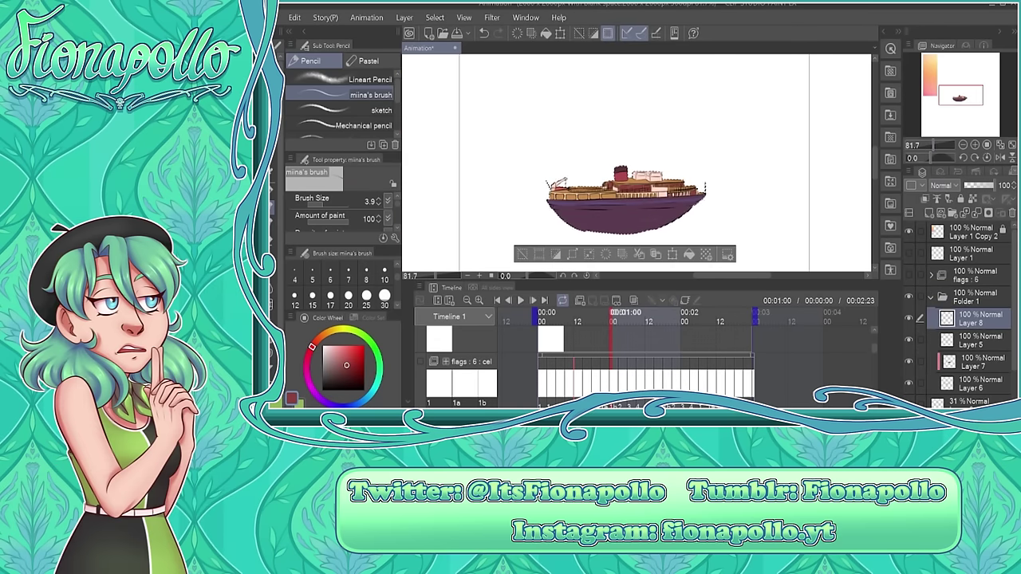
key(m)
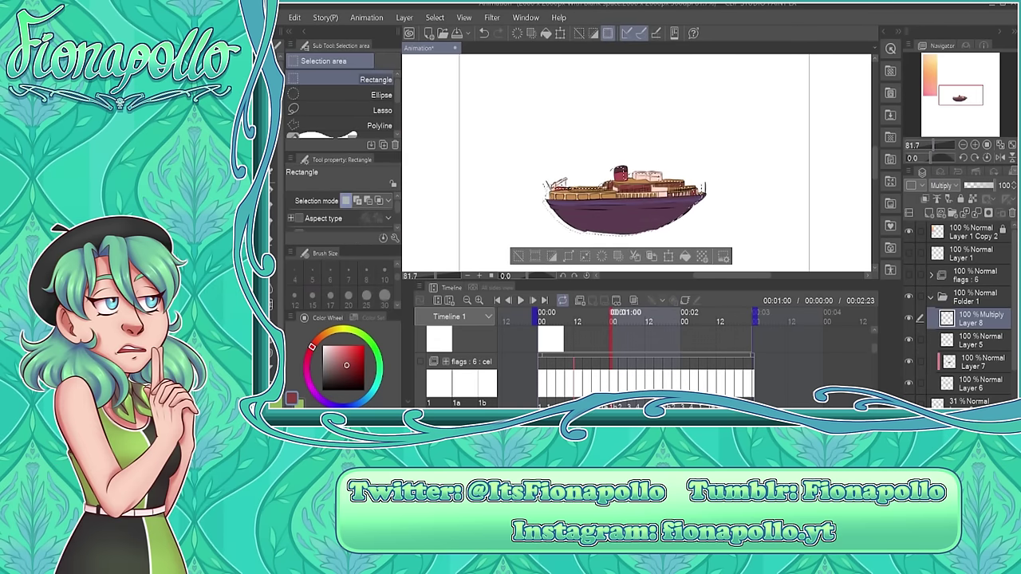
Fill the ship-shaped selection with crimson on the Multiply layer.
scroll(636, 163, down, 5)
alt+click(547, 160)
ctrl+click(648, 152)
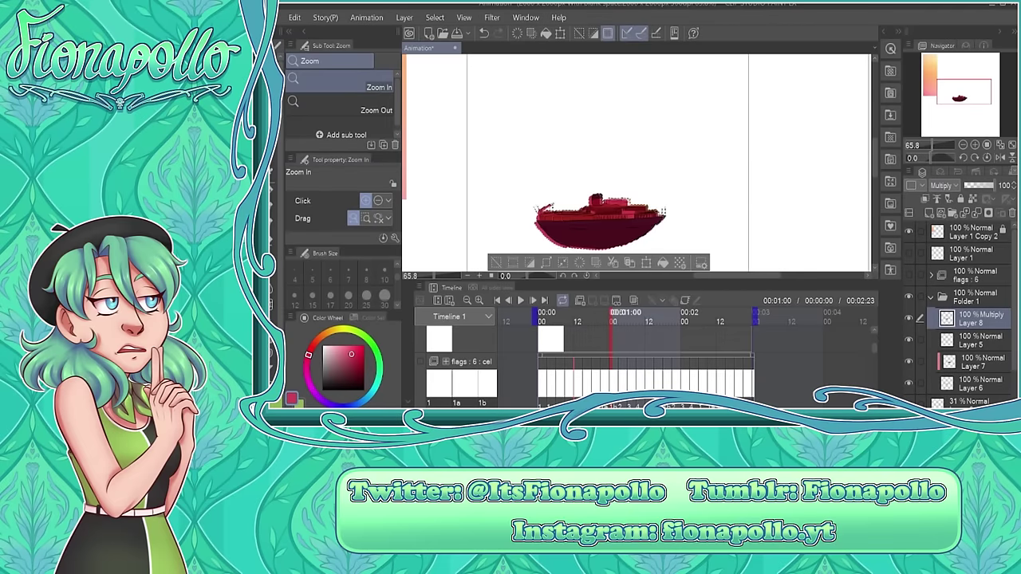
Lower the Multiply layer's opacity to 39% and bring back the ship-shaped selection after clearing it.
drag(1002, 185, 968, 185)
key(ctrl+d)
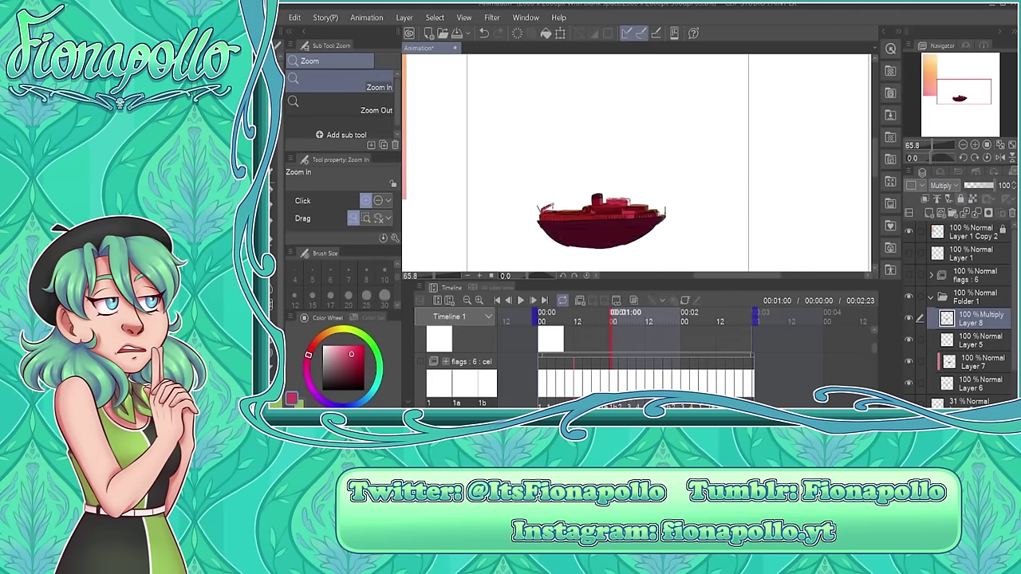
scroll(636, 261, up, 2)
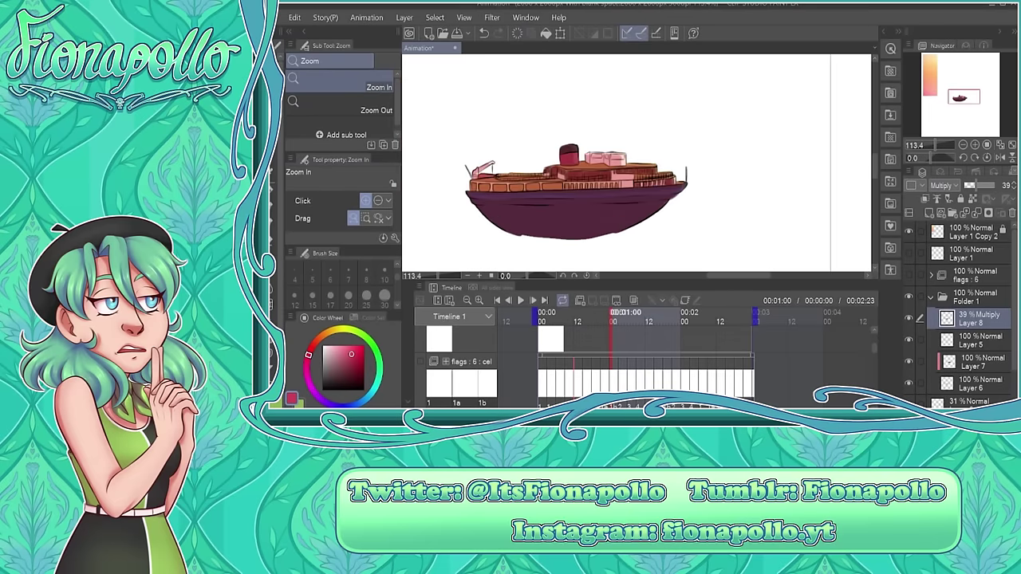
key(ctrl+z)
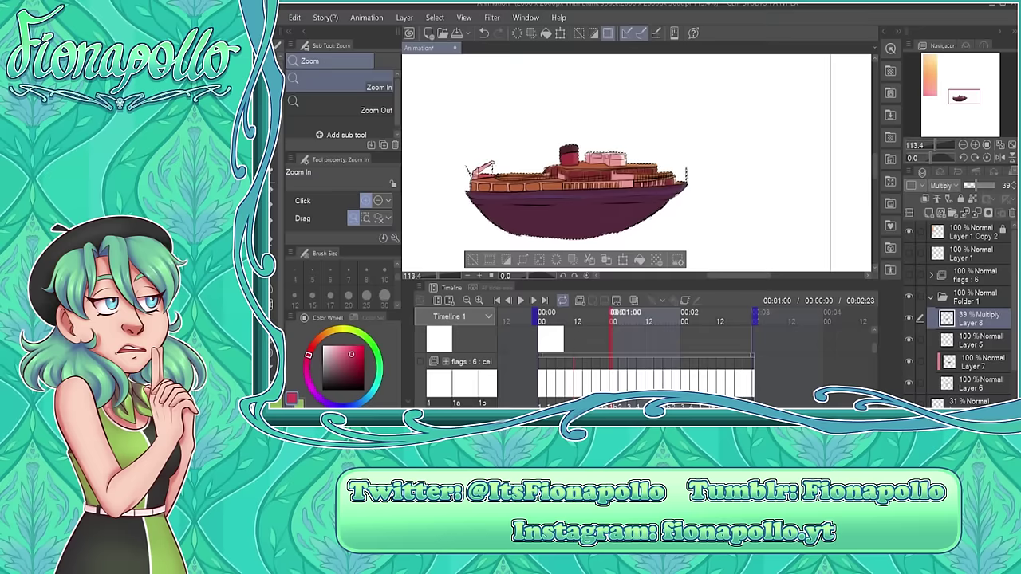